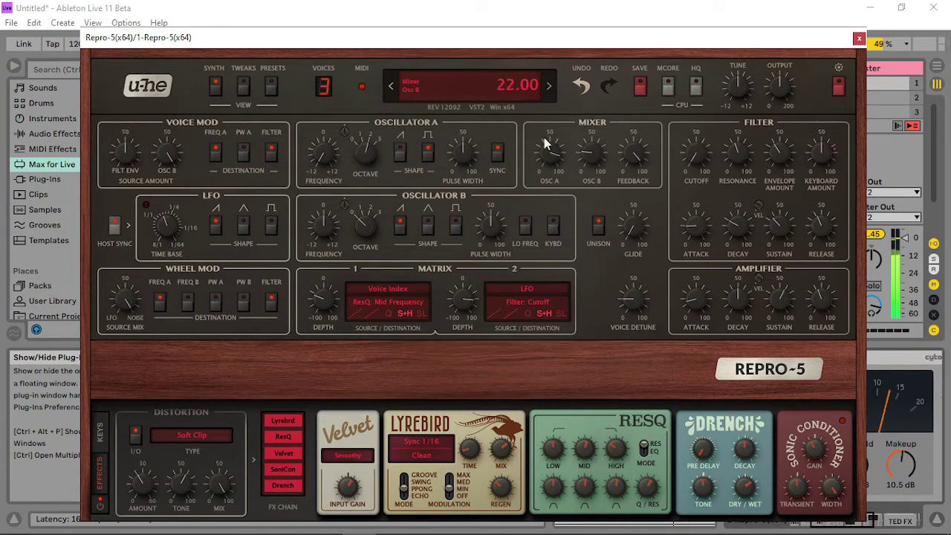
Raise the Oscillator A mixer level and adjust the ResQ mid frequency in Repro-5, and close the plug-in window
{"action": "left_click_drag", "start_coordinate": [563, 153], "coordinate": [566, 128]}
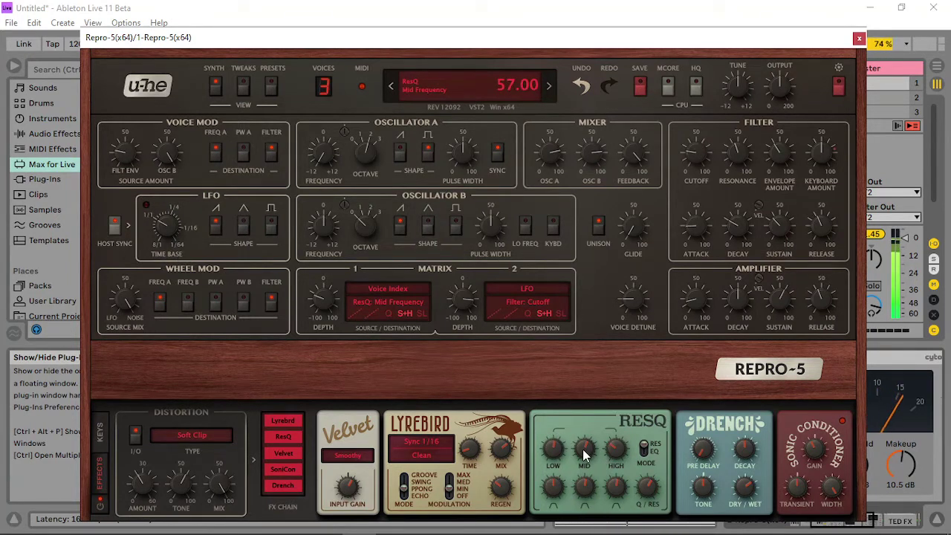
{"action": "left_click_drag", "start_coordinate": [599, 449], "coordinate": [555, 412]}
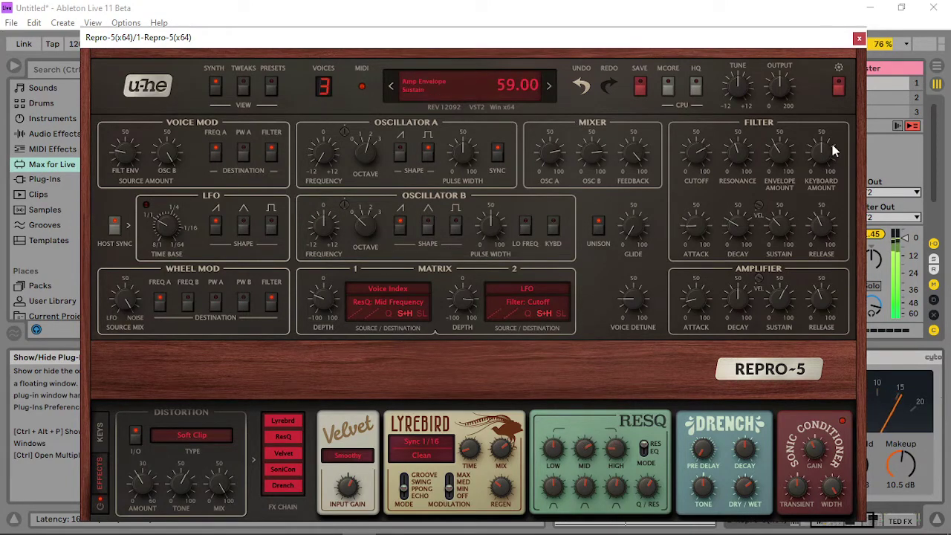
{"action": "left_click", "coordinate": [859, 38]}
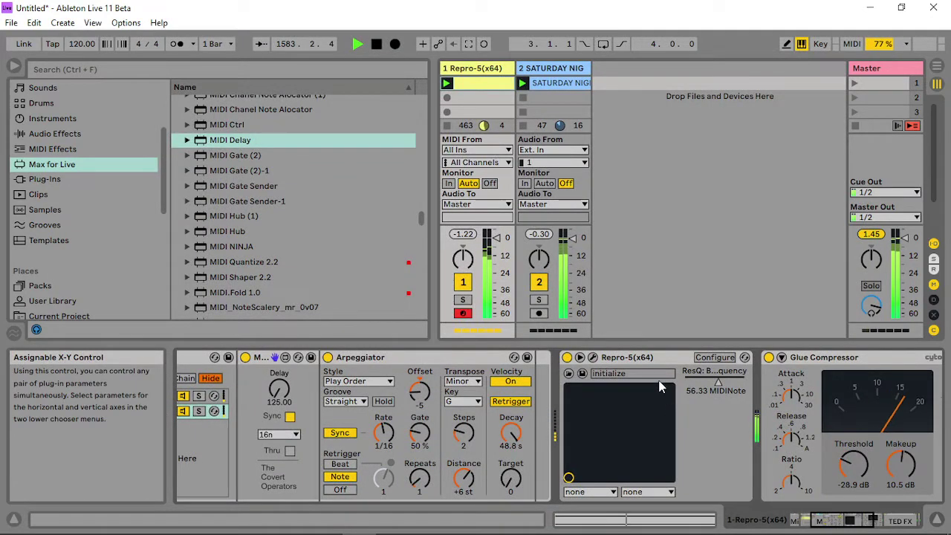
Examine Repro-5's controller assignments in its MIDI table
{"action": "left_click", "coordinate": [592, 357]}
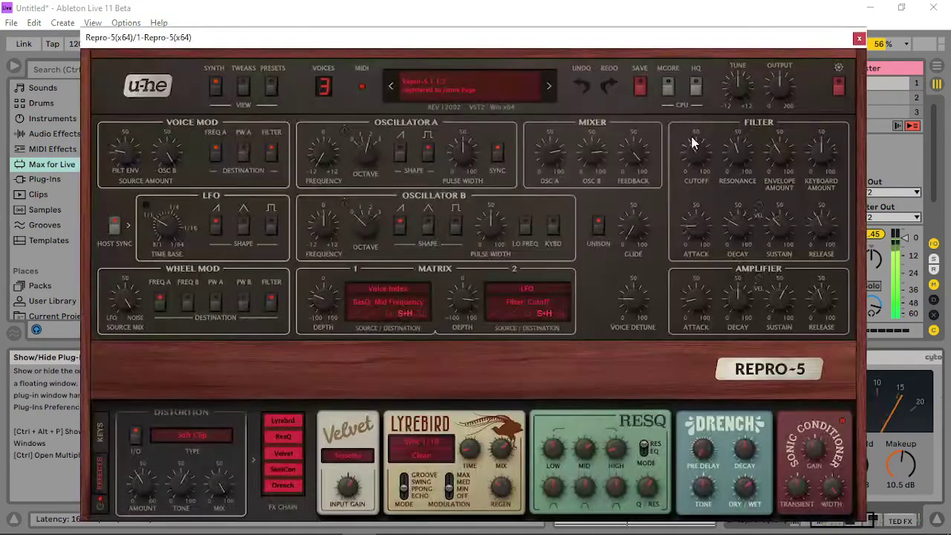
{"action": "left_click", "coordinate": [837, 88]}
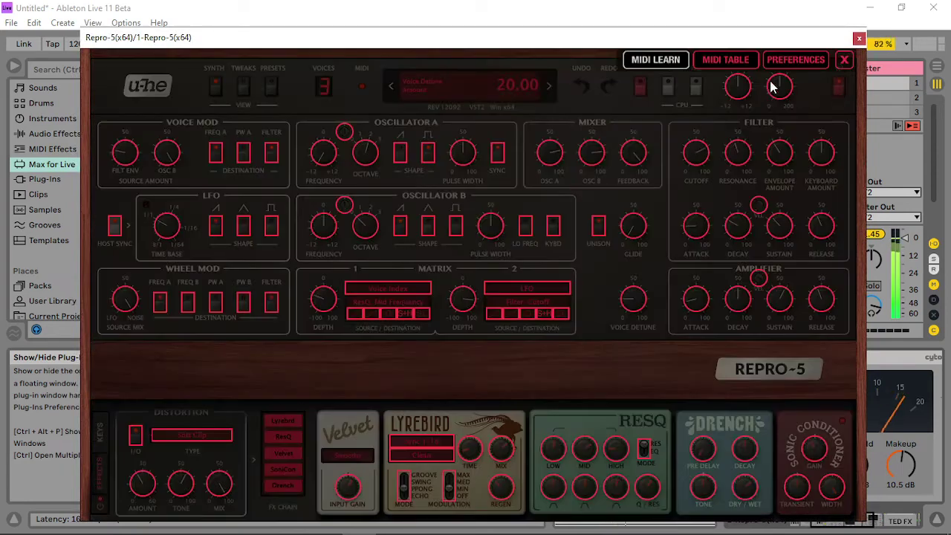
{"action": "left_click", "coordinate": [736, 64]}
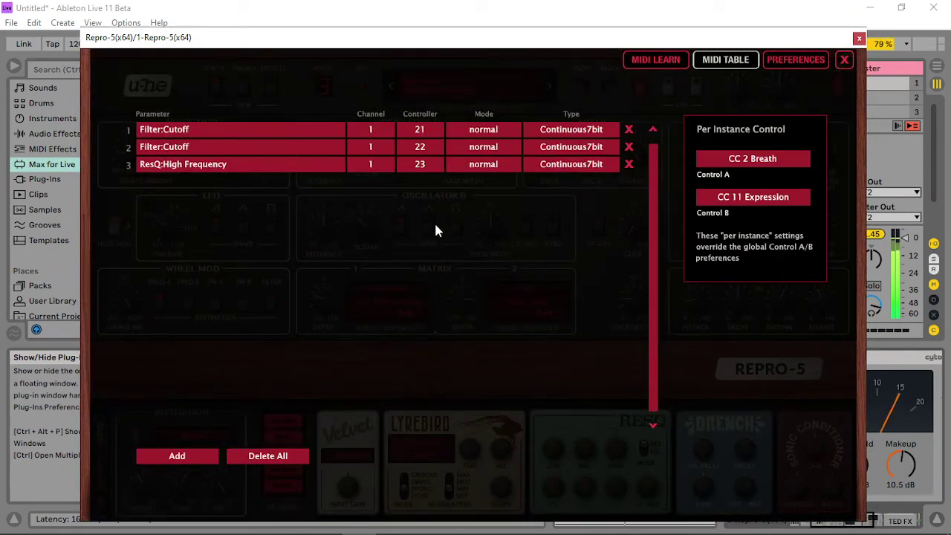
{"action": "left_click", "coordinate": [843, 59]}
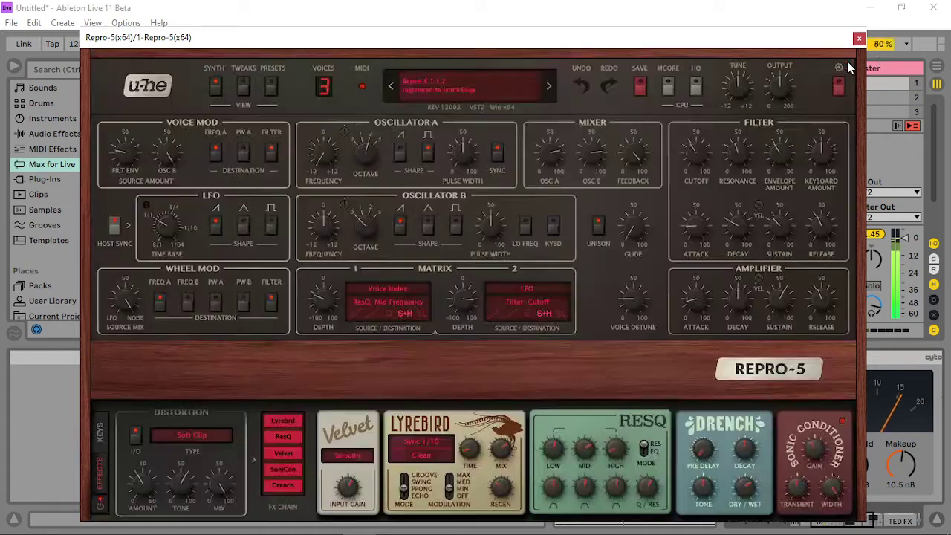
{"action": "left_click", "coordinate": [859, 39]}
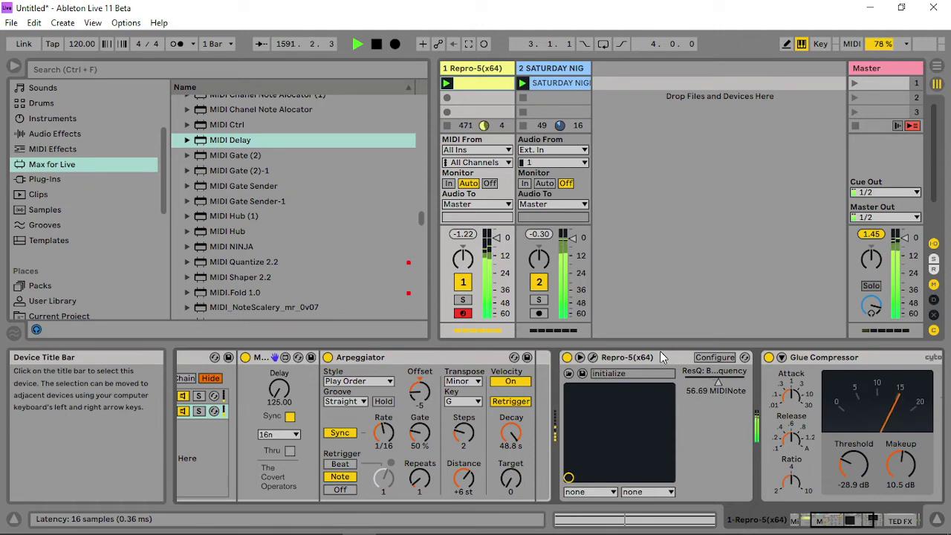
Reopen Repro-5 and set the Lyrebird mix to 26 and the Velvet input gain to 7.50 dB
{"action": "left_click", "coordinate": [592, 357]}
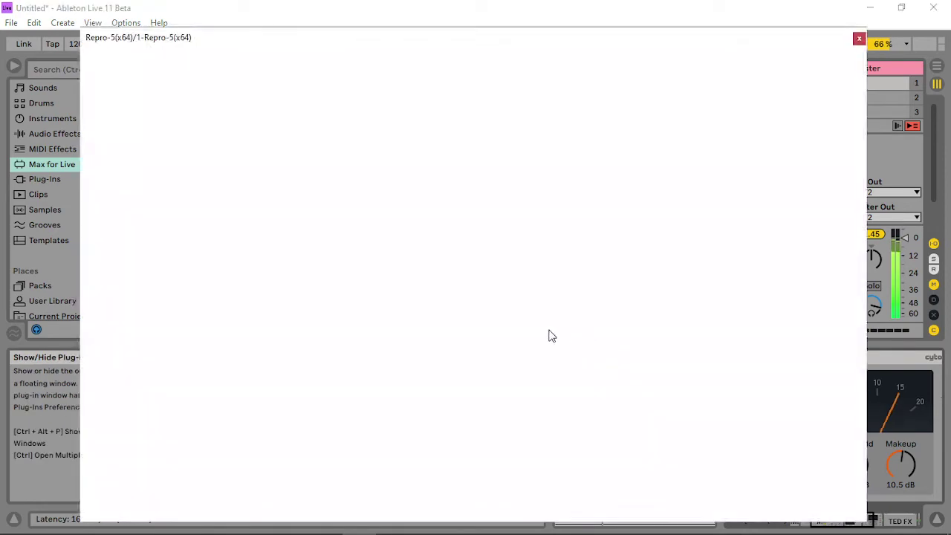
{"action": "left_click_drag", "start_coordinate": [501, 448], "coordinate": [495, 520]}
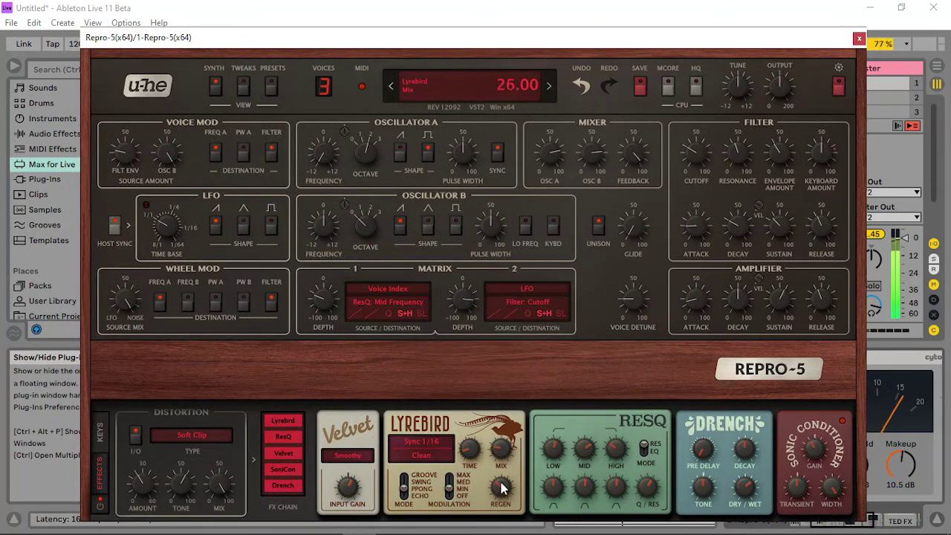
{"action": "left_click_drag", "start_coordinate": [348, 488], "coordinate": [357, 461]}
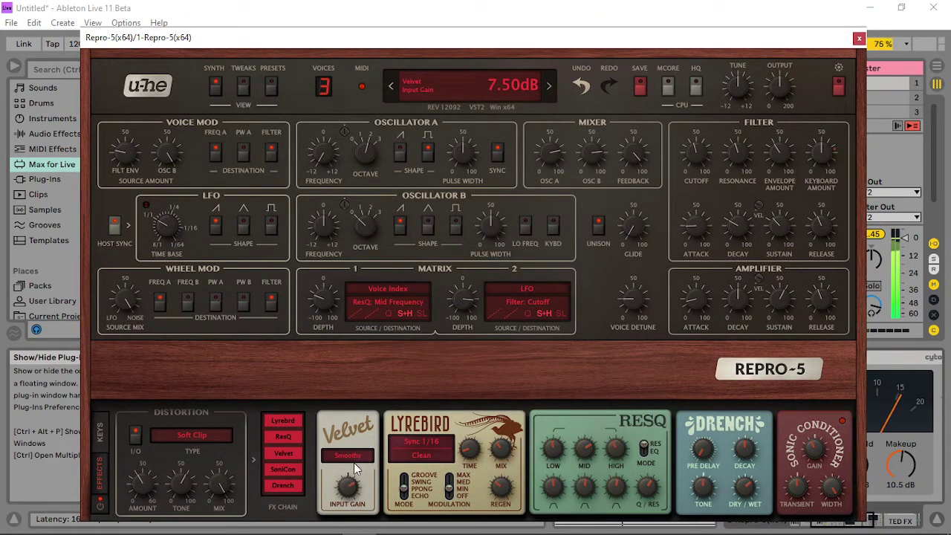
Change the distortion type to Foldback, lower its tone to 23 and reduce its mix
{"action": "left_click", "coordinate": [211, 435]}
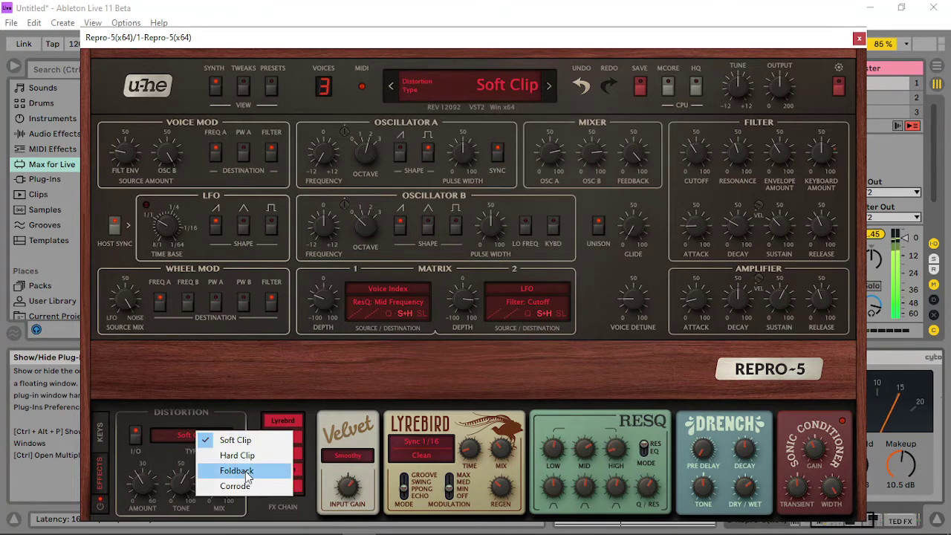
{"action": "left_click", "coordinate": [221, 469]}
{"action": "mouse_move", "coordinate": [144, 492]}
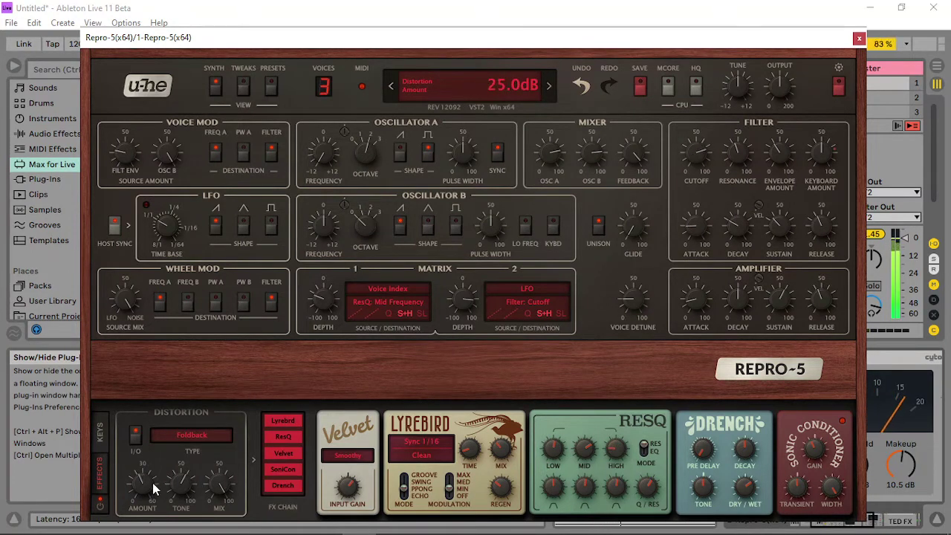
{"action": "left_click_drag", "start_coordinate": [221, 485], "coordinate": [220, 496]}
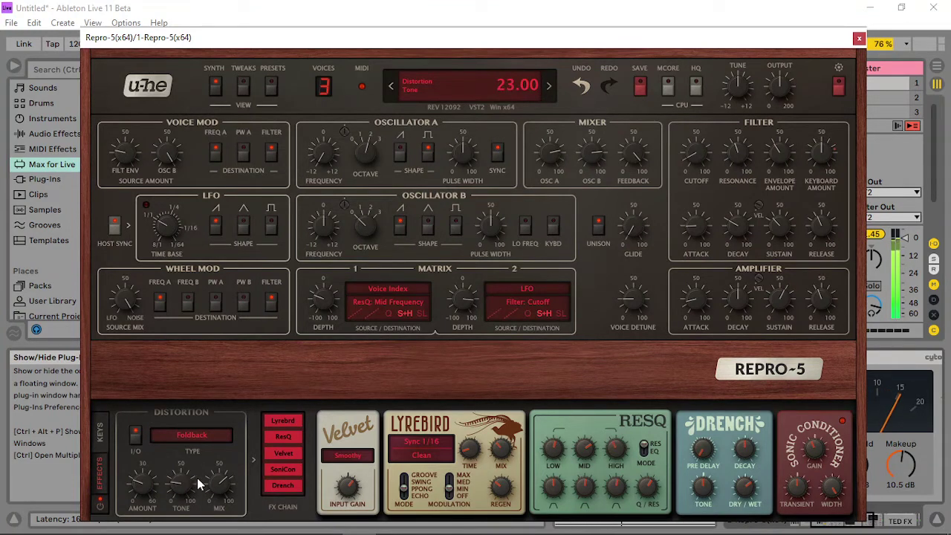
Adjust the ResQ band volumes and the Lyrebird regeneration amount
{"action": "mouse_move", "coordinate": [584, 479]}
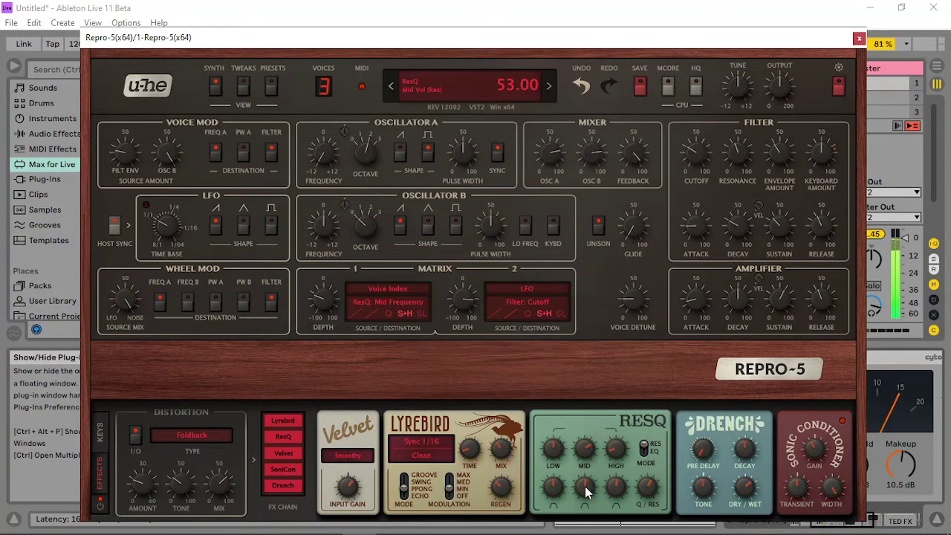
{"action": "left_click_drag", "start_coordinate": [553, 491], "coordinate": [553, 517]}
{"action": "mouse_move", "coordinate": [514, 447]}
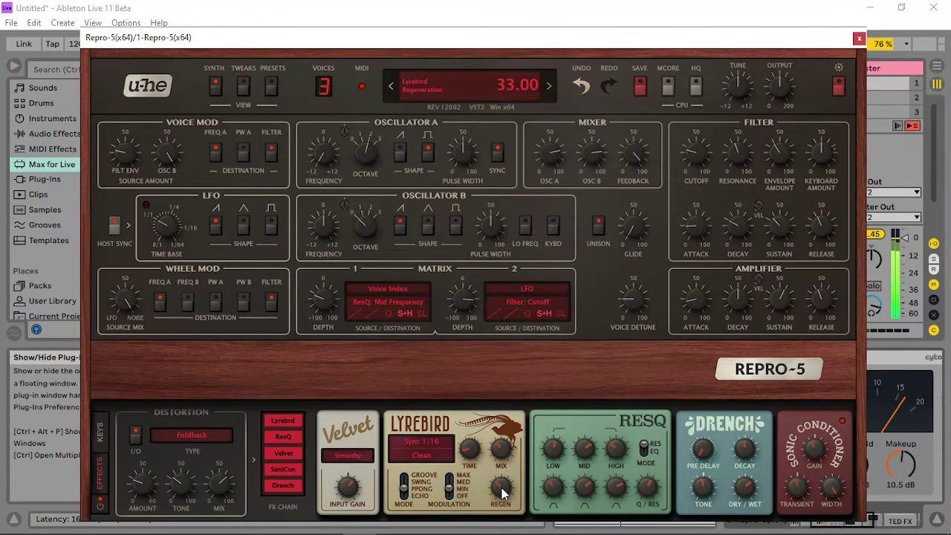
{"action": "left_click_drag", "start_coordinate": [505, 481], "coordinate": [503, 499]}
{"action": "scroll", "coordinate": [498, 499], "scroll_direction": "down", "scroll_amount": 3}
Raise the filter envelope's attack, decay and release, and adjust the amplifier envelope's release
{"action": "mouse_move", "coordinate": [746, 244]}
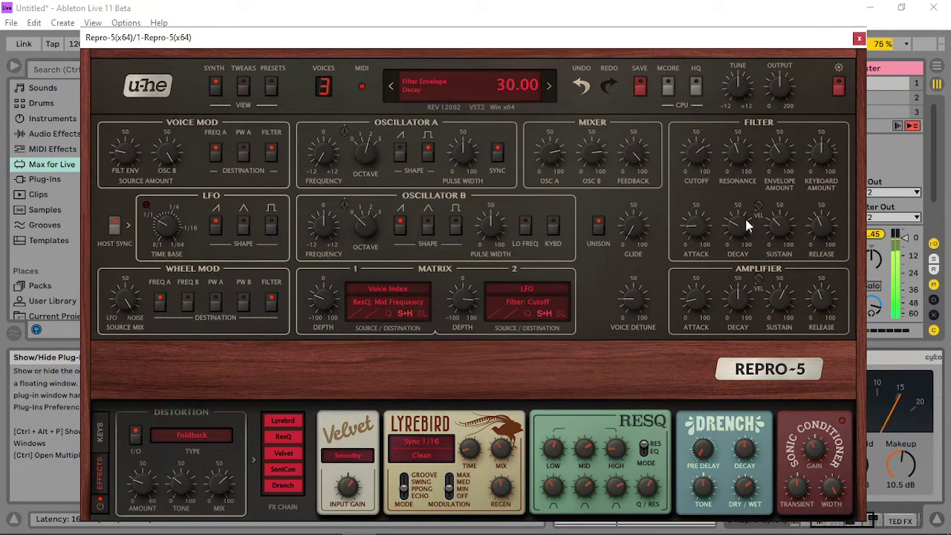
{"action": "left_click_drag", "start_coordinate": [763, 187], "coordinate": [826, 203]}
{"action": "left_click_drag", "start_coordinate": [691, 238], "coordinate": [702, 210]}
{"action": "left_click_drag", "start_coordinate": [821, 297], "coordinate": [824, 257]}
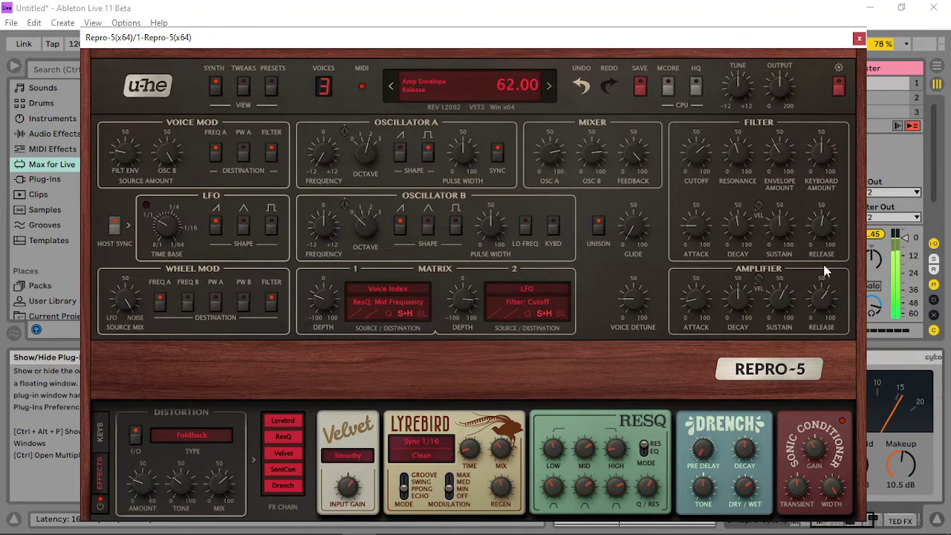
{"action": "left_click_drag", "start_coordinate": [816, 328], "coordinate": [781, 336]}
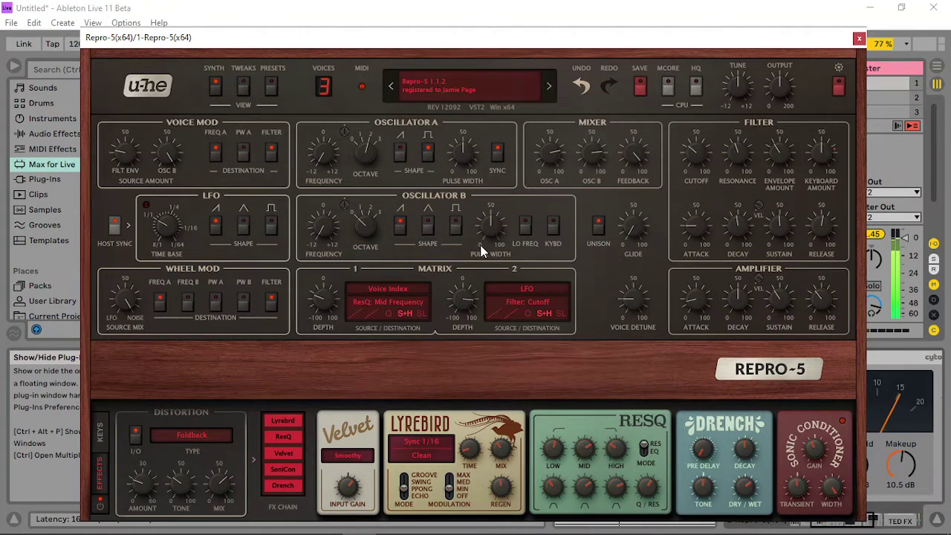
Raise the filter's envelope amount and attack, and adjust the amplifier envelope's sustain and attack
{"action": "left_click", "coordinate": [554, 228]}
{"action": "left_click", "coordinate": [551, 230]}
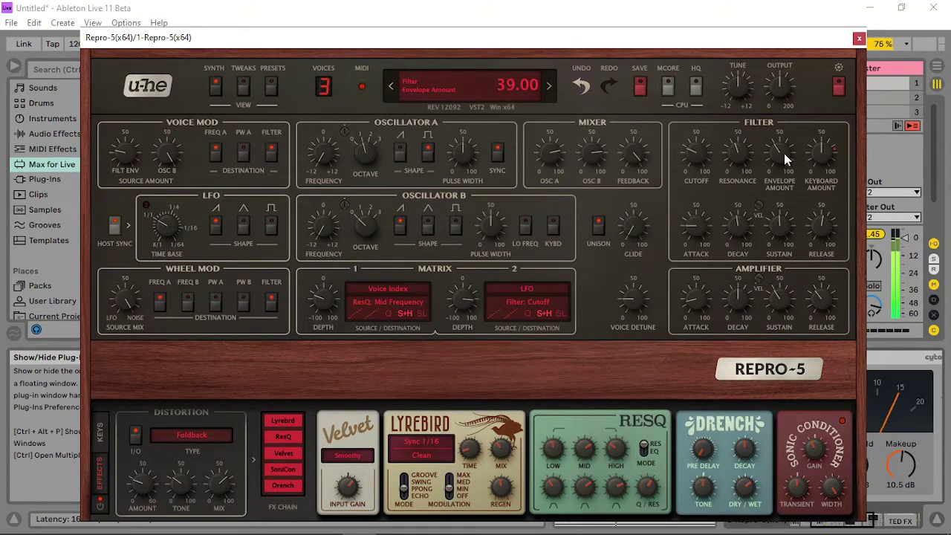
{"action": "mouse_move", "coordinate": [805, 116]}
{"action": "left_mouse_down"}
{"action": "mouse_move", "coordinate": [804, 106]}
{"action": "mouse_move", "coordinate": [794, 119]}
{"action": "left_mouse_up"}
{"action": "left_click_drag", "start_coordinate": [698, 225], "coordinate": [781, 185]}
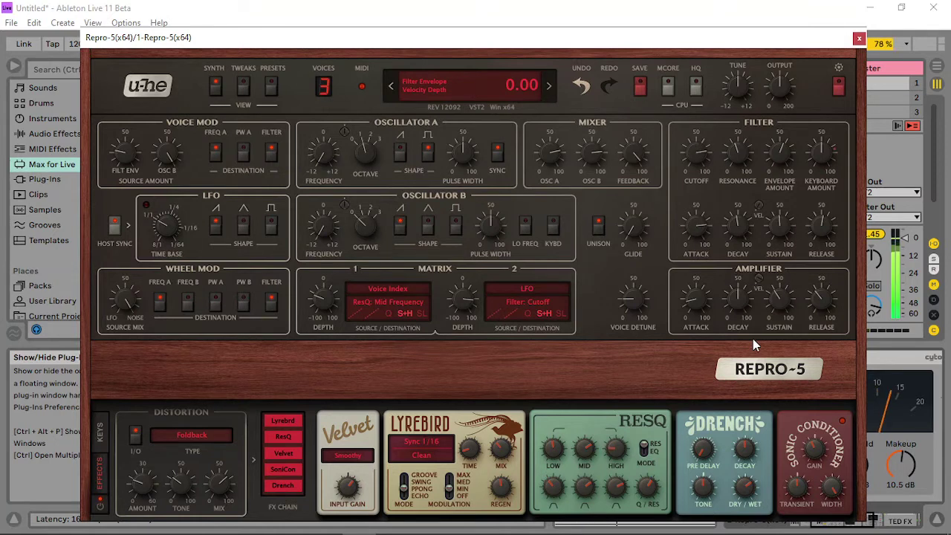
{"action": "left_click_drag", "start_coordinate": [765, 155], "coordinate": [754, 319]}
{"action": "left_click_drag", "start_coordinate": [704, 296], "coordinate": [711, 272]}
Set the depth of the Voice Index to ResQ Mid Frequency matrix slot to 22, and close the plug-in window
{"action": "left_click_drag", "start_coordinate": [460, 344], "coordinate": [456, 386]}
{"action": "left_click_drag", "start_coordinate": [318, 306], "coordinate": [330, 239]}
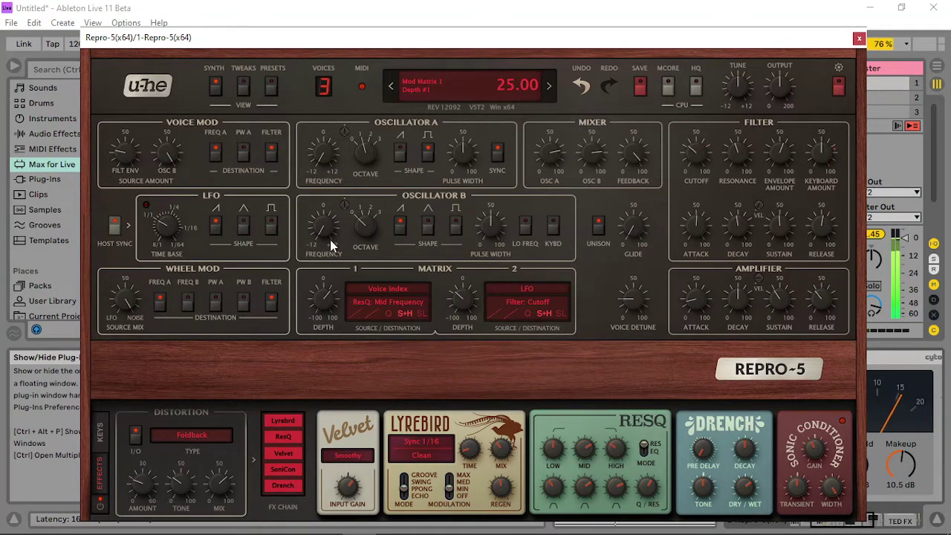
{"action": "left_click_drag", "start_coordinate": [334, 291], "coordinate": [332, 299]}
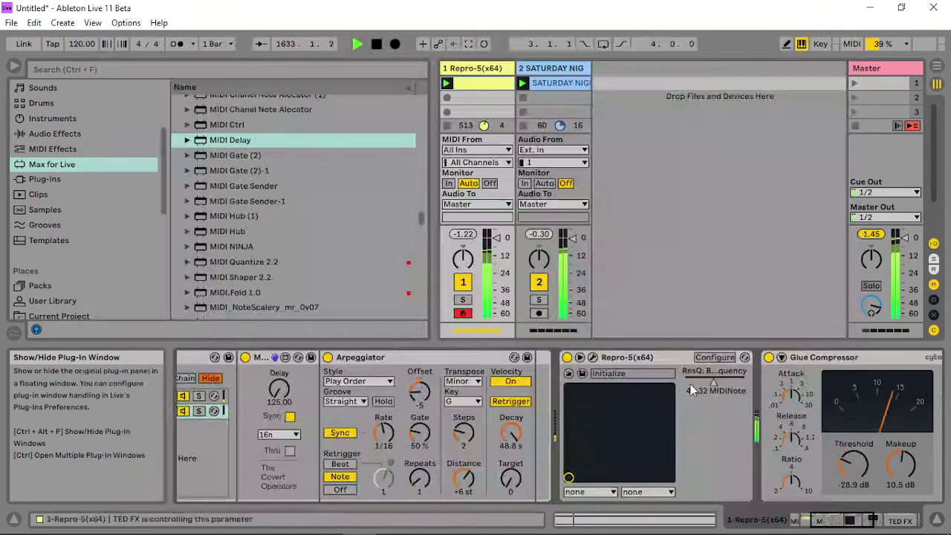
{"action": "left_click", "coordinate": [859, 38]}
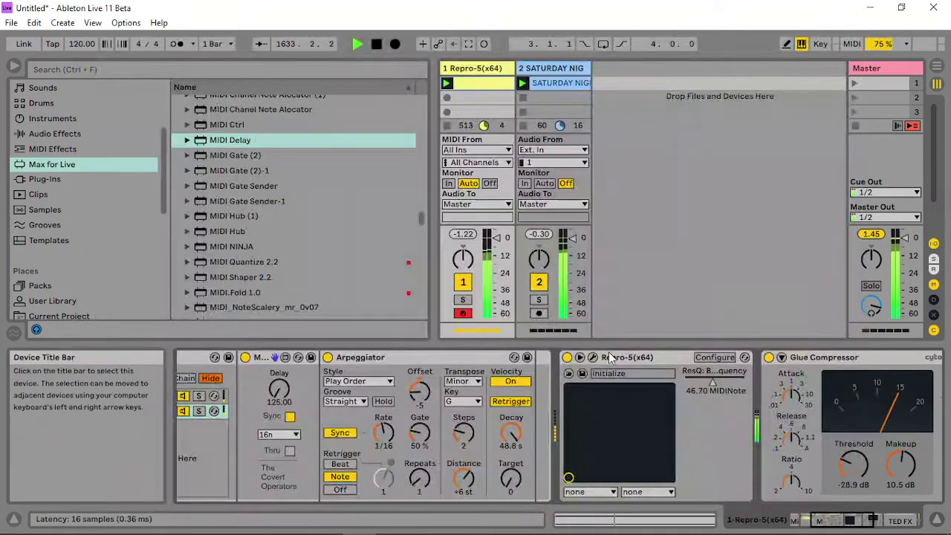
Expose the first mod matrix slot's depth and source as parameters of the Repro-5 device using Configure mode
{"action": "left_click", "coordinate": [714, 357]}
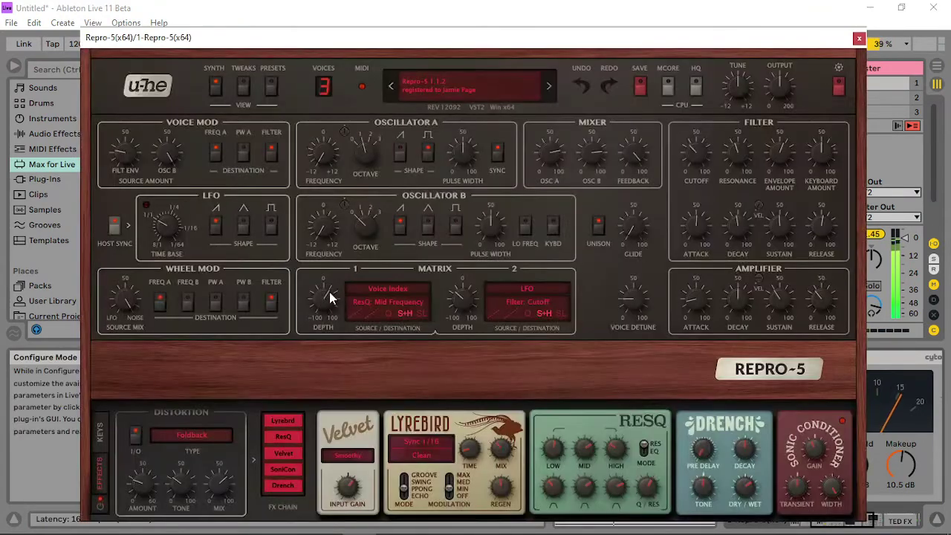
{"action": "left_click", "coordinate": [859, 38]}
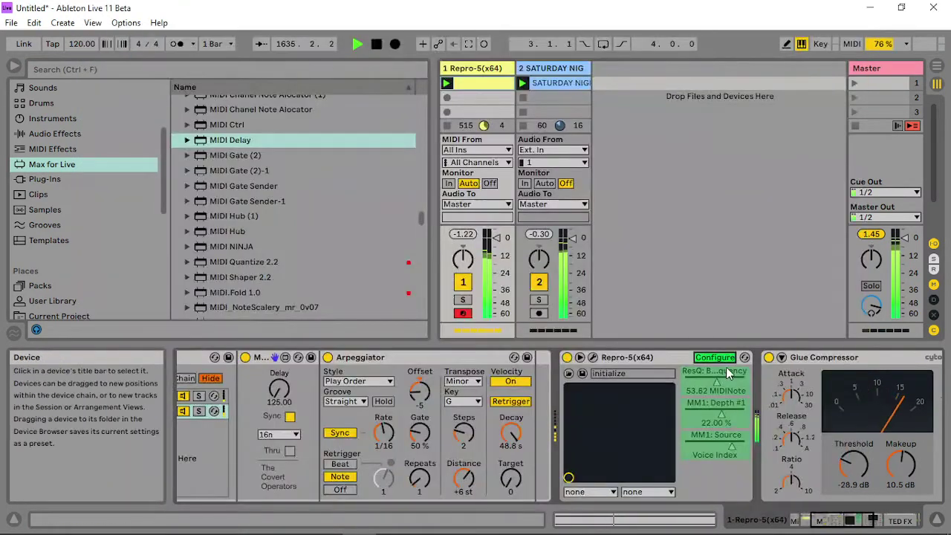
{"action": "left_click", "coordinate": [707, 356]}
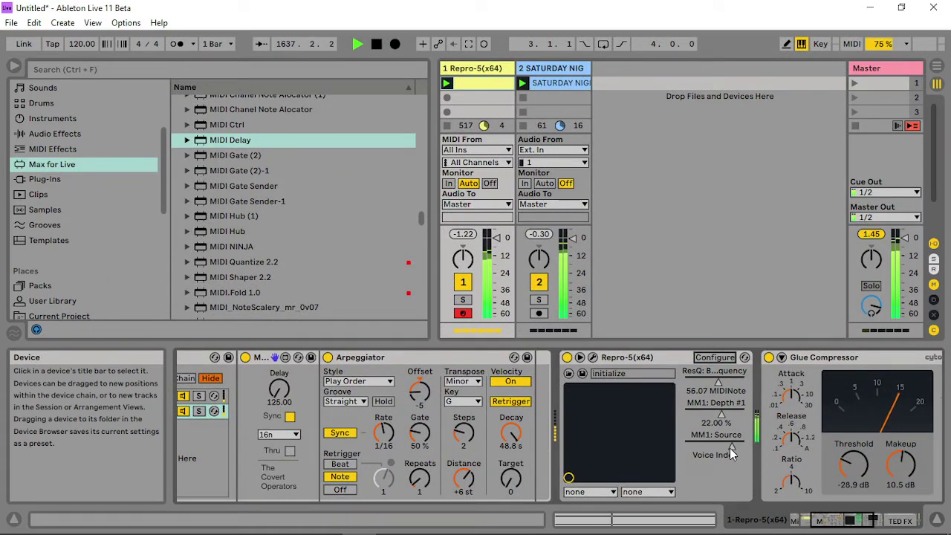
Show the clip automation for MM1: Depth #1, unlink its envelope from the clip and set the envelope loop length to 17 bars
{"action": "right_click", "coordinate": [720, 414]}
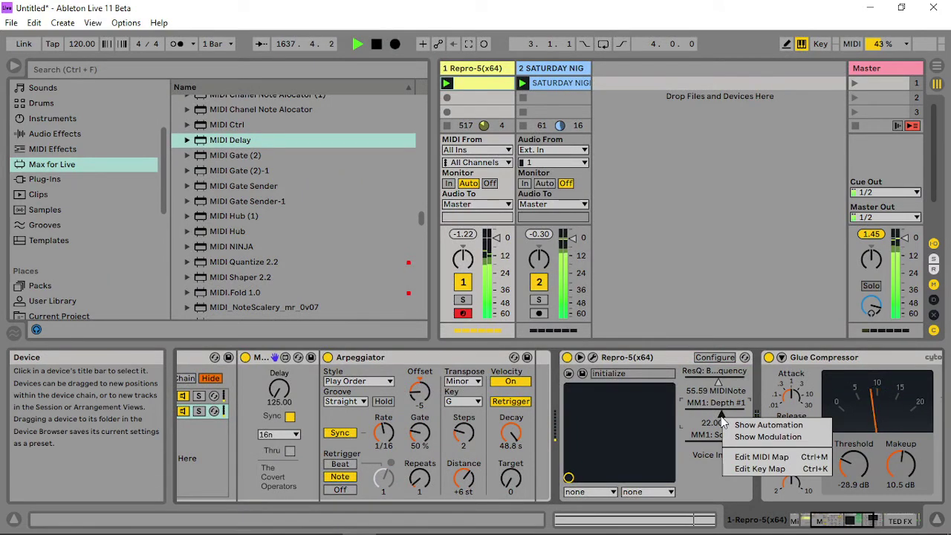
{"action": "left_click", "coordinate": [765, 425]}
{"action": "left_click", "coordinate": [369, 376]}
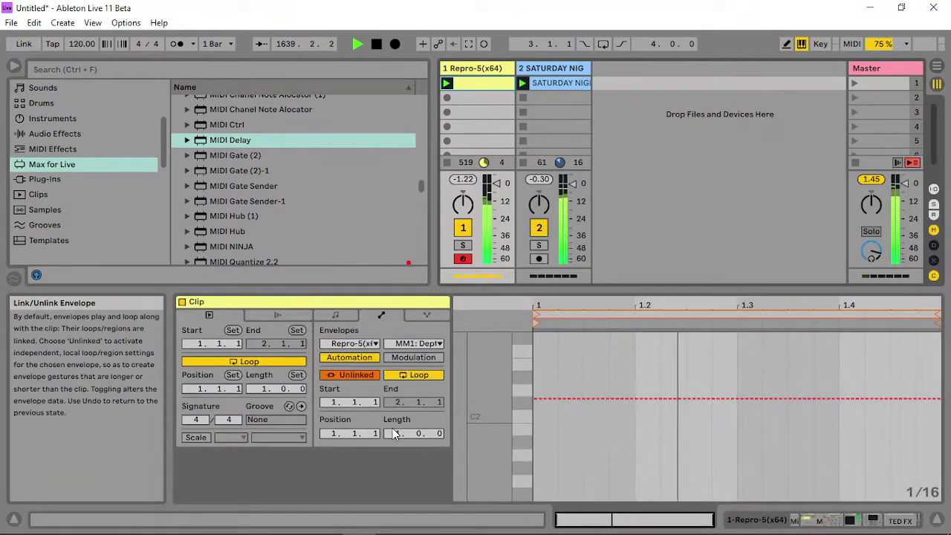
{"action": "left_click_drag", "start_coordinate": [392, 428], "coordinate": [392, 399]}
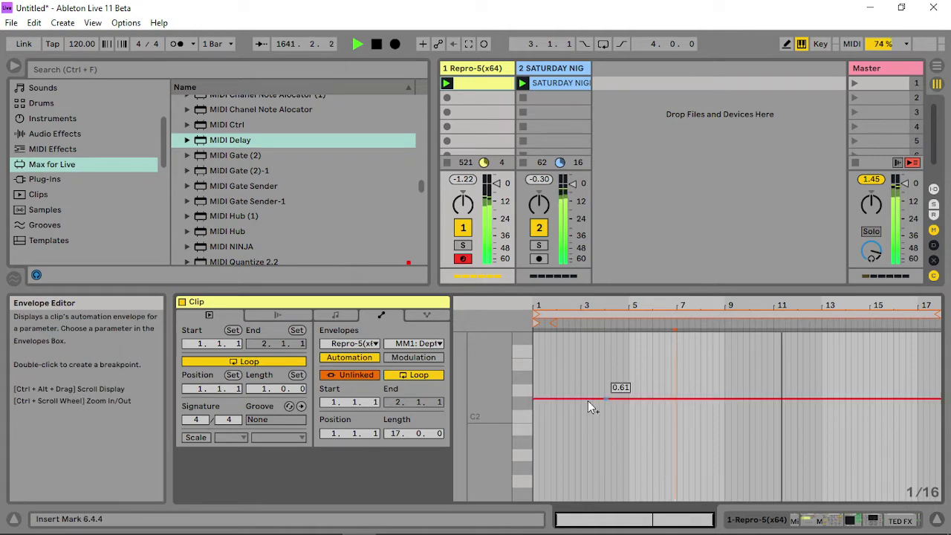
Shape the matrix depth envelope as a slow rise from bar 1 to about bar 13, followed by a steep drop near bar 17
{"action": "left_click", "coordinate": [534, 399]}
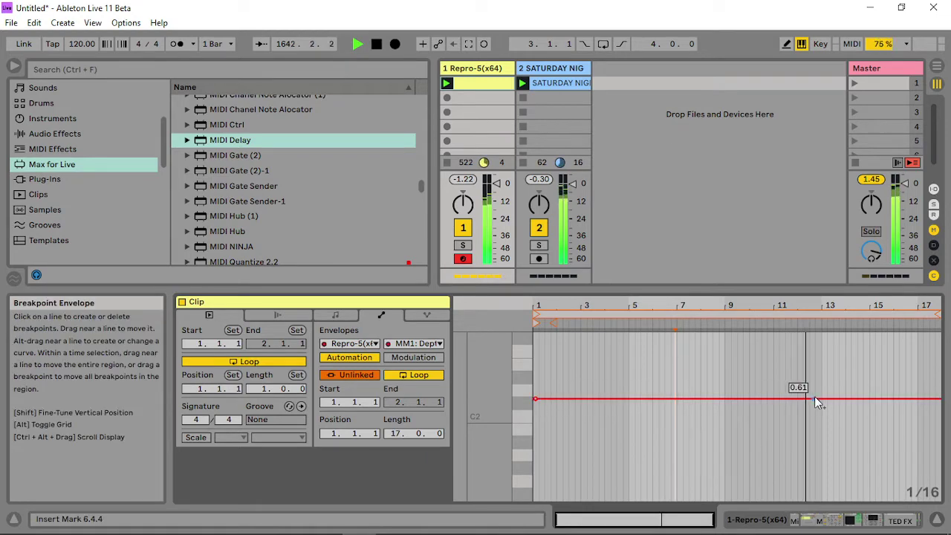
{"action": "left_click_drag", "start_coordinate": [816, 399], "coordinate": [827, 373]}
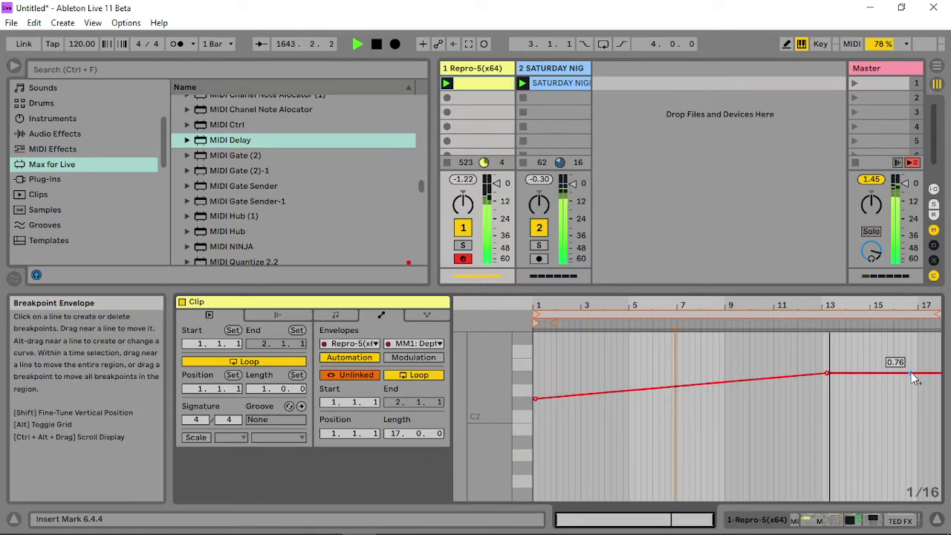
{"action": "left_click_drag", "start_coordinate": [911, 373], "coordinate": [914, 461]}
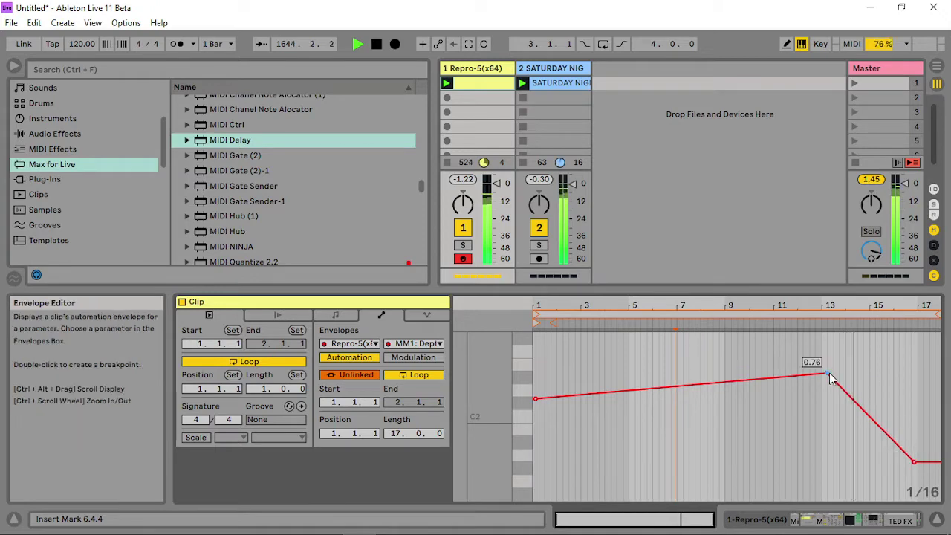
{"action": "left_click_drag", "start_coordinate": [828, 374], "coordinate": [821, 389]}
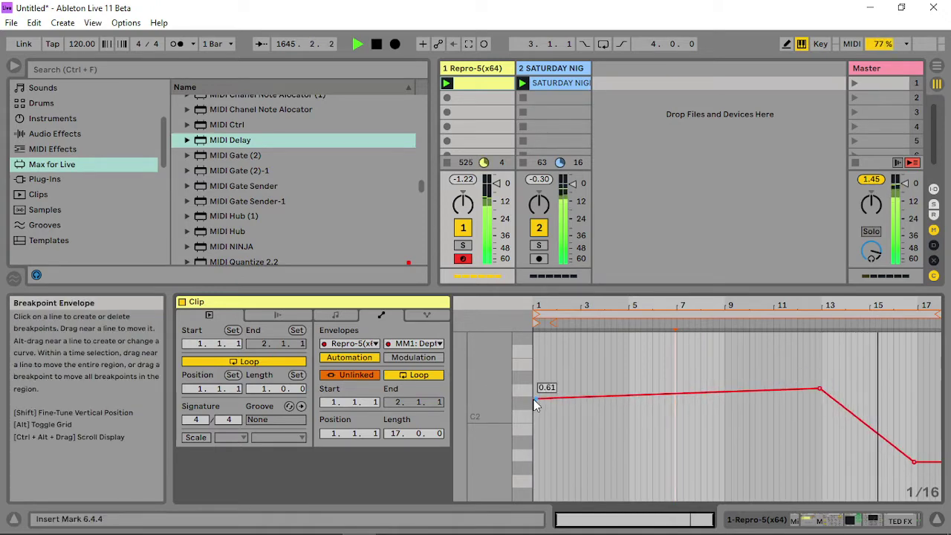
{"action": "left_click_drag", "start_coordinate": [536, 400], "coordinate": [534, 412]}
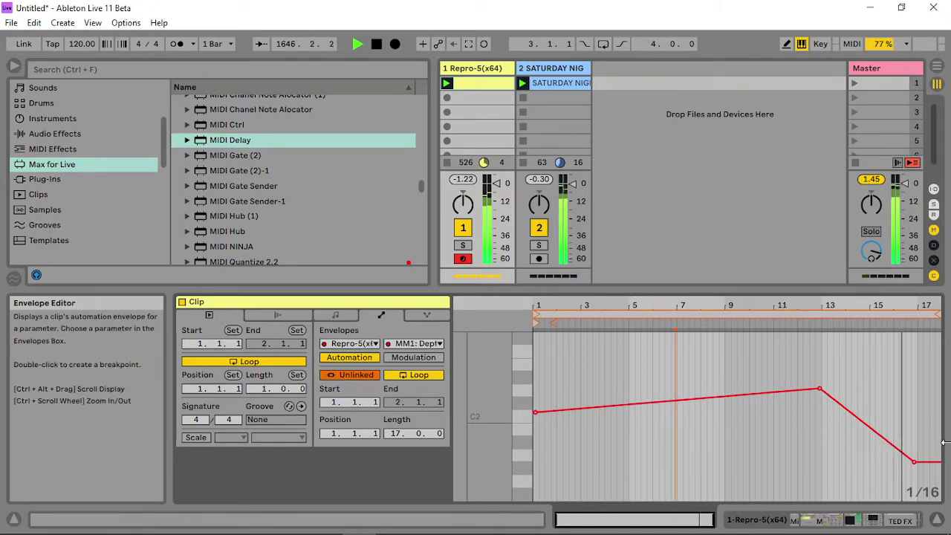
Add breakpoints to the matrix depth envelope: a dip near bar 3, a sudden drop near bar 9 and a steep rise at the loop end
{"action": "left_click_drag", "start_coordinate": [937, 461], "coordinate": [941, 349]}
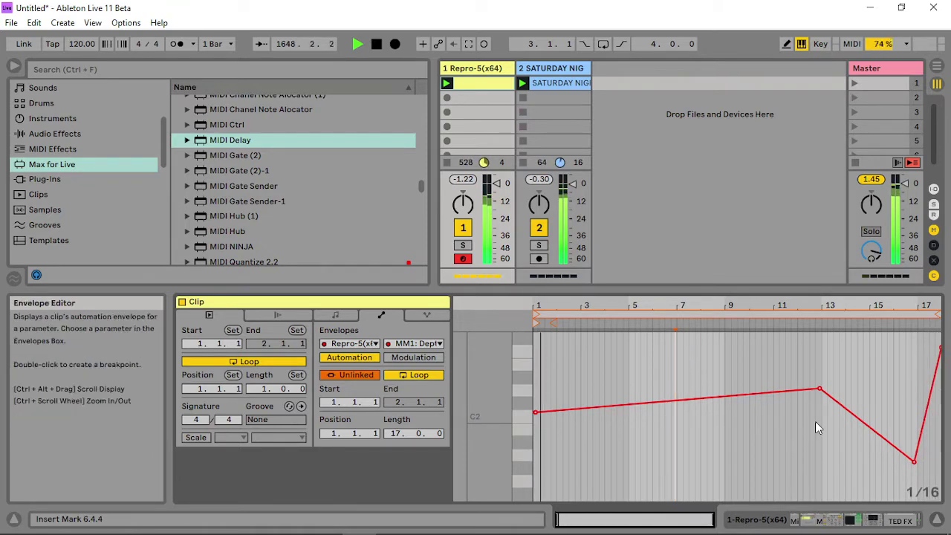
{"action": "left_click", "coordinate": [566, 409]}
{"action": "left_click_drag", "start_coordinate": [583, 411], "coordinate": [626, 400]}
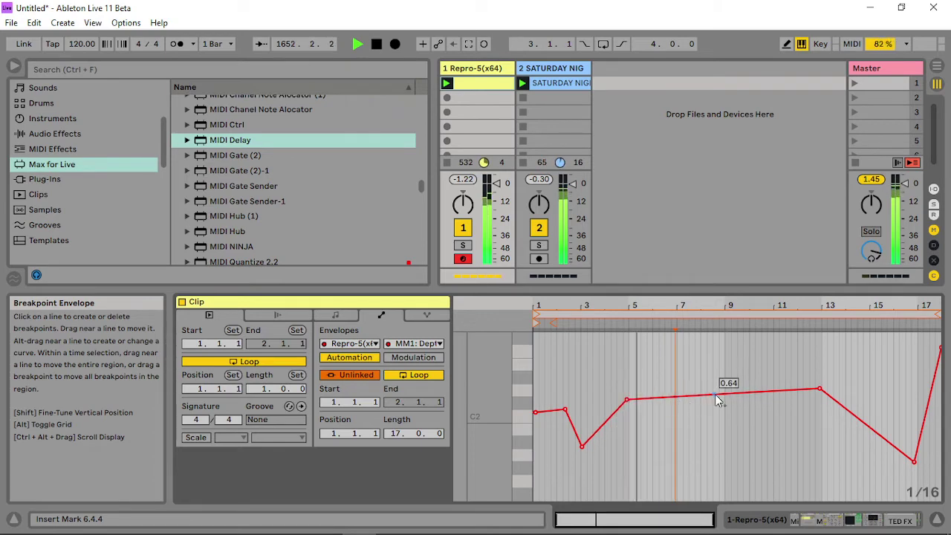
{"action": "left_click", "coordinate": [690, 395]}
{"action": "mouse_move", "coordinate": [714, 394]}
{"action": "left_mouse_down"}
{"action": "mouse_move", "coordinate": [721, 375]}
{"action": "mouse_move", "coordinate": [735, 390]}
{"action": "mouse_move", "coordinate": [721, 404]}
{"action": "left_mouse_up"}
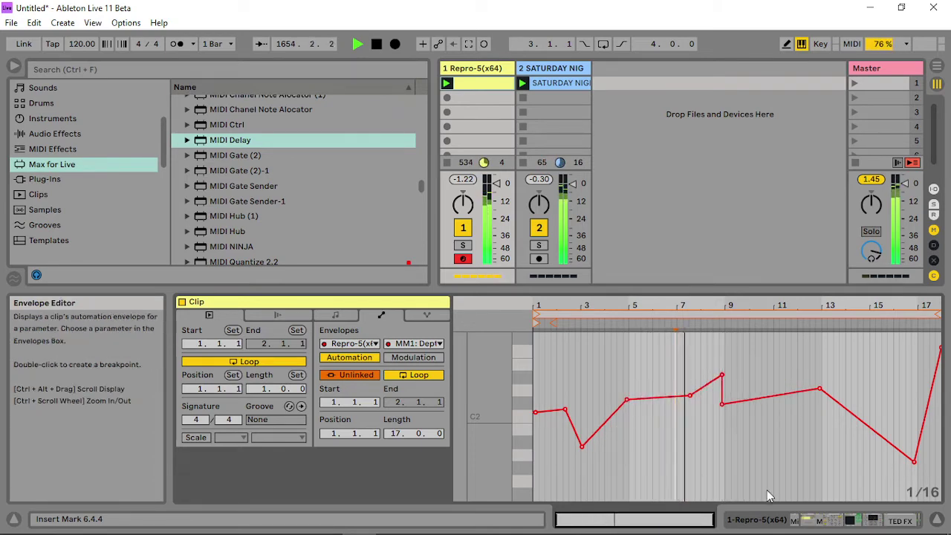
Open the Repro-5 plug-in's Tweaks view from the track's devices and adjust the panning of voice 2
{"action": "double_click", "coordinate": [478, 72]}
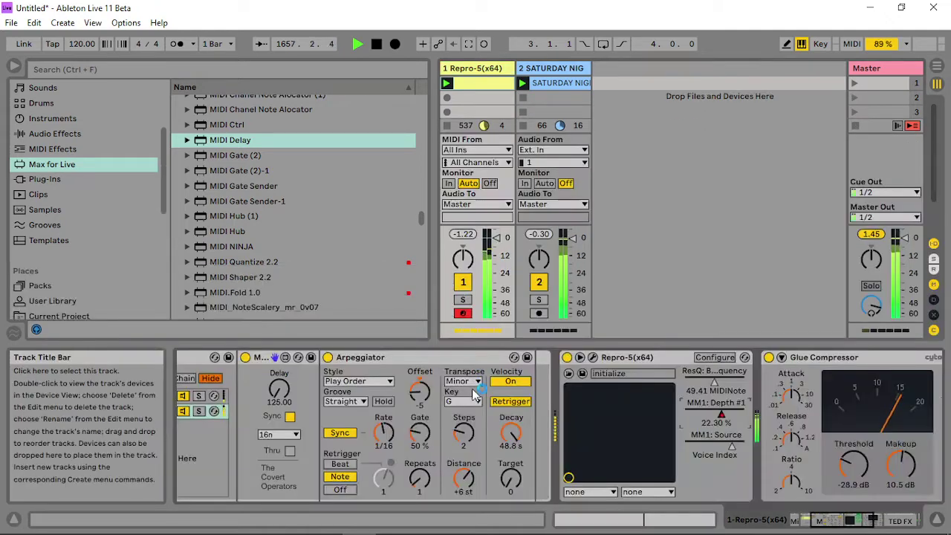
{"action": "left_click", "coordinate": [592, 359]}
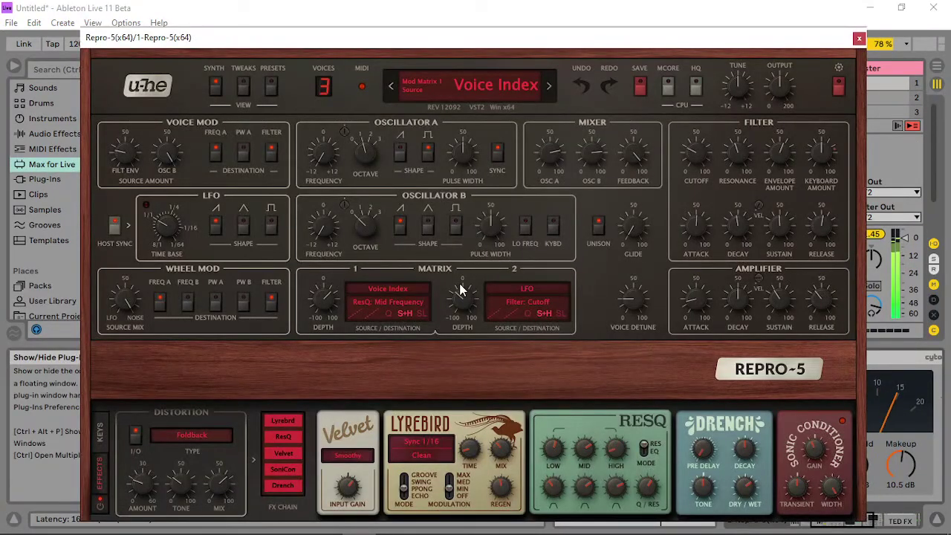
{"action": "left_click", "coordinate": [244, 86]}
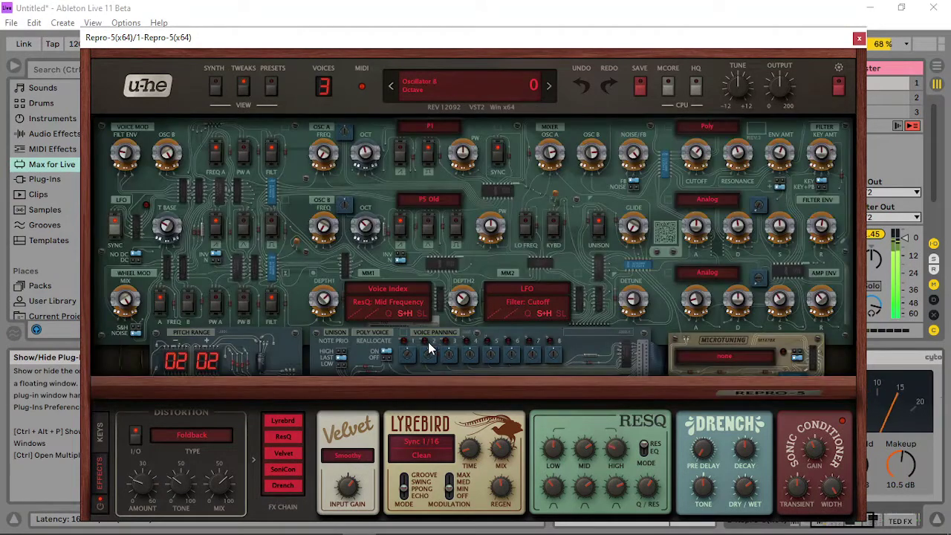
{"action": "mouse_move", "coordinate": [429, 349]}
{"action": "left_mouse_down"}
{"action": "mouse_move", "coordinate": [409, 349]}
{"action": "mouse_move", "coordinate": [409, 412]}
{"action": "mouse_move", "coordinate": [429, 353]}
{"action": "left_mouse_up"}
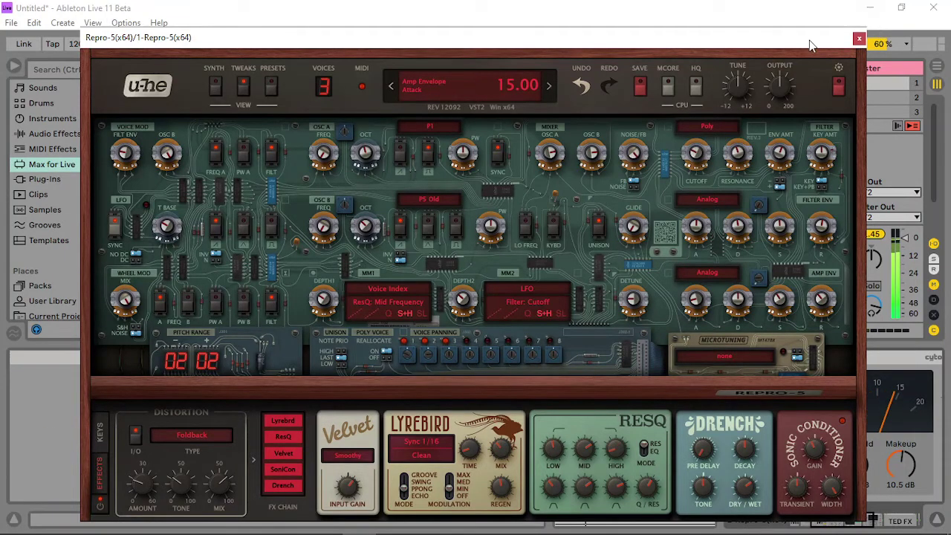
Expose Pan 2 at 56% as a parameter of the Repro-5 device using Configure mode, and close the plug-in window
{"action": "left_click_drag", "start_coordinate": [814, 37], "coordinate": [484, 11]}
{"action": "left_click", "coordinate": [715, 358]}
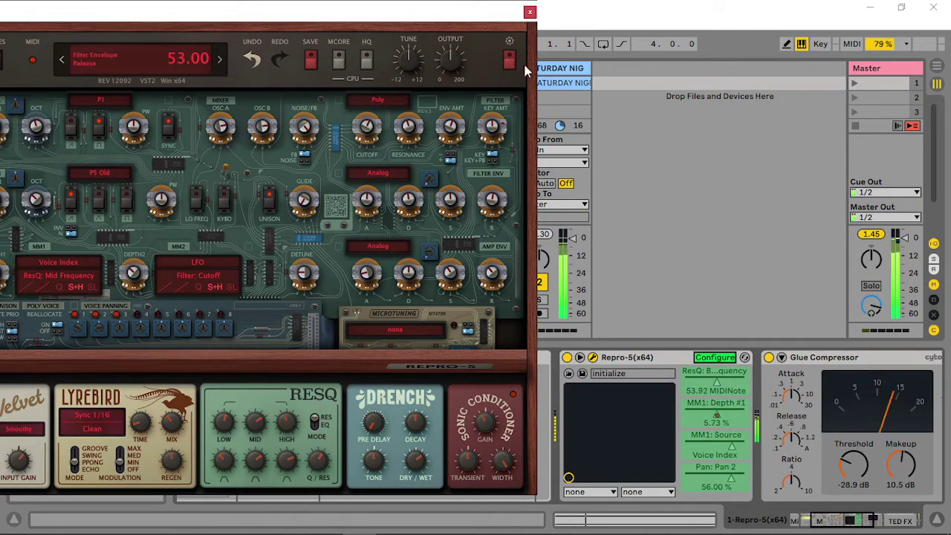
{"action": "left_click", "coordinate": [529, 12]}
{"action": "left_click", "coordinate": [715, 358]}
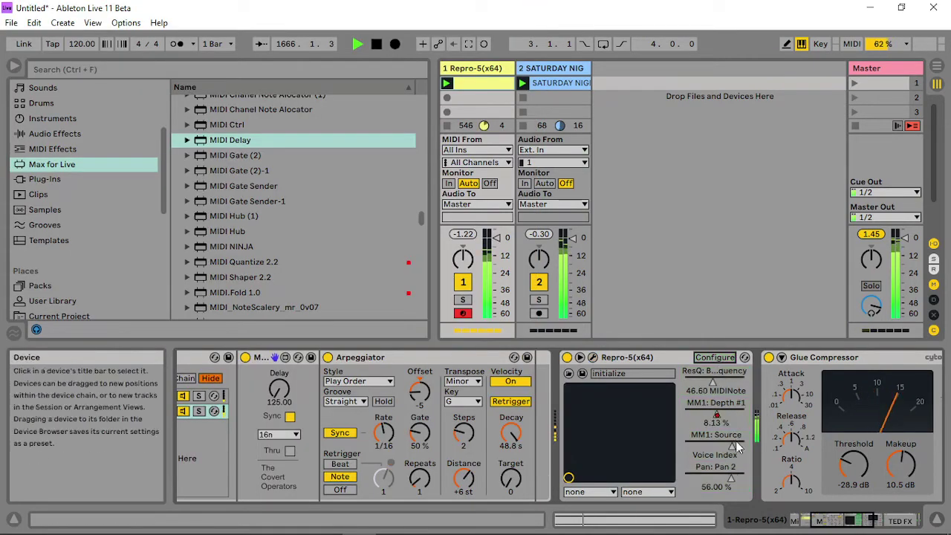
Show the clip automation for Pan: Pan 2, unlink its envelope from the clip and set the envelope loop length to 7 bars
{"action": "right_click", "coordinate": [728, 482]}
{"action": "left_click", "coordinate": [766, 422]}
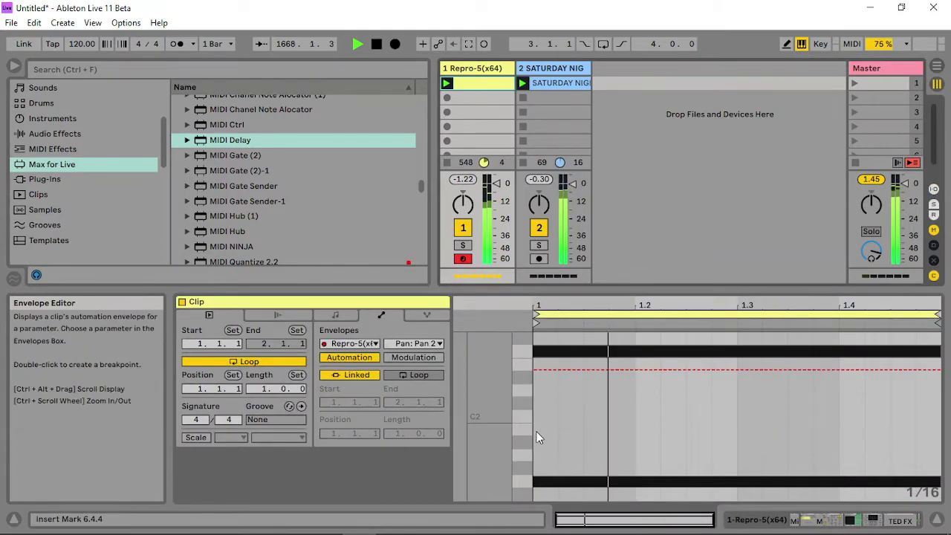
{"action": "left_click_drag", "start_coordinate": [544, 435], "coordinate": [941, 440]}
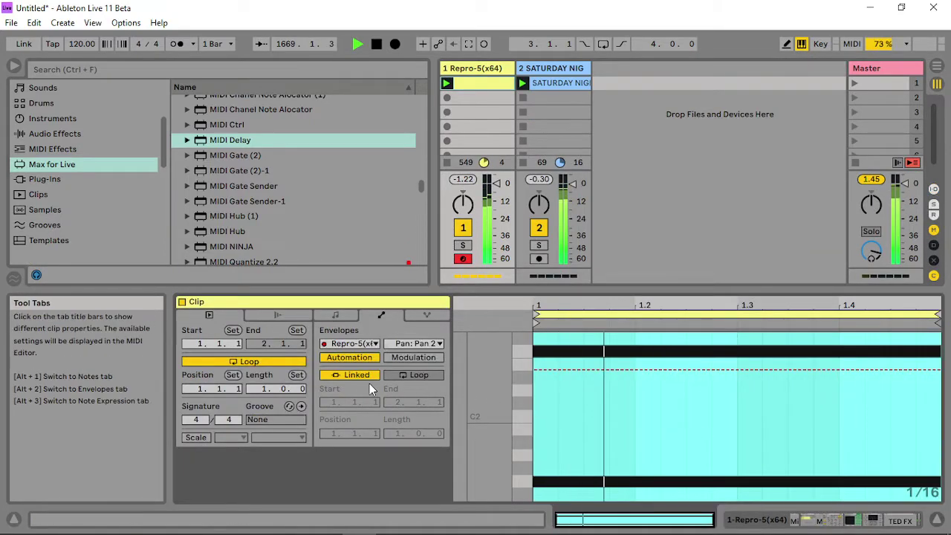
{"action": "left_click", "coordinate": [348, 374]}
{"action": "left_click_drag", "start_coordinate": [398, 434], "coordinate": [398, 412]}
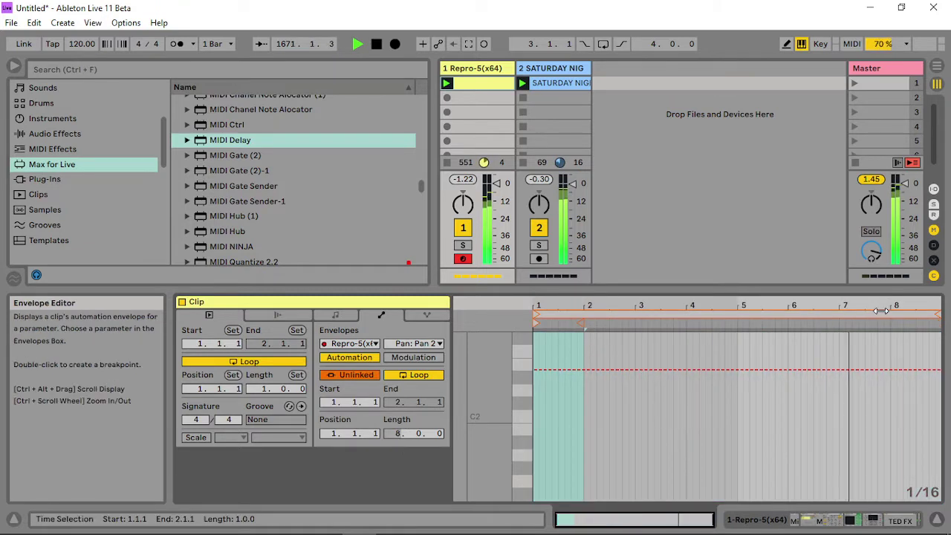
{"action": "left_click_drag", "start_coordinate": [939, 316], "coordinate": [889, 319]}
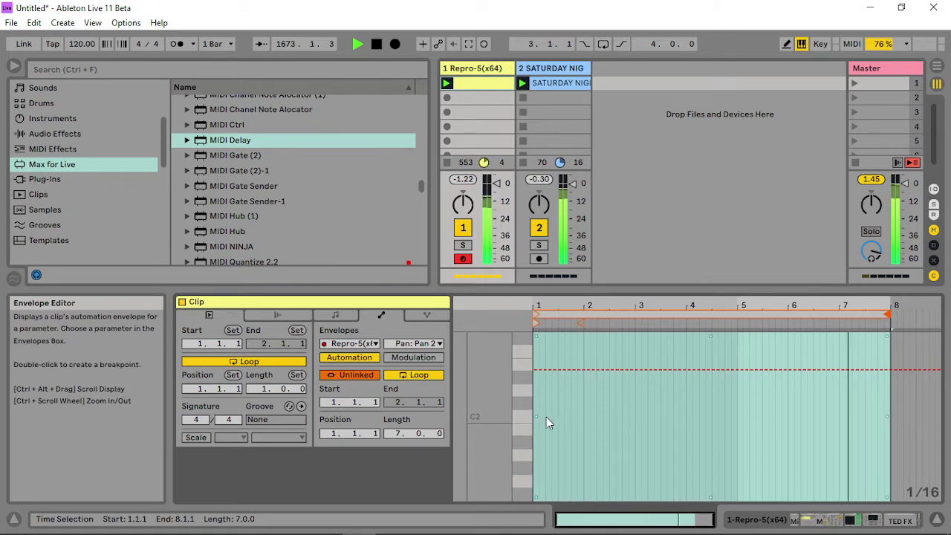
Insert a sine shape across the seven-bar Pan 2 envelope and lower its starting point to near the minimum
{"action": "left_click", "coordinate": [599, 429]}
{"action": "right_click", "coordinate": [596, 423]}
{"action": "left_click", "coordinate": [756, 388]}
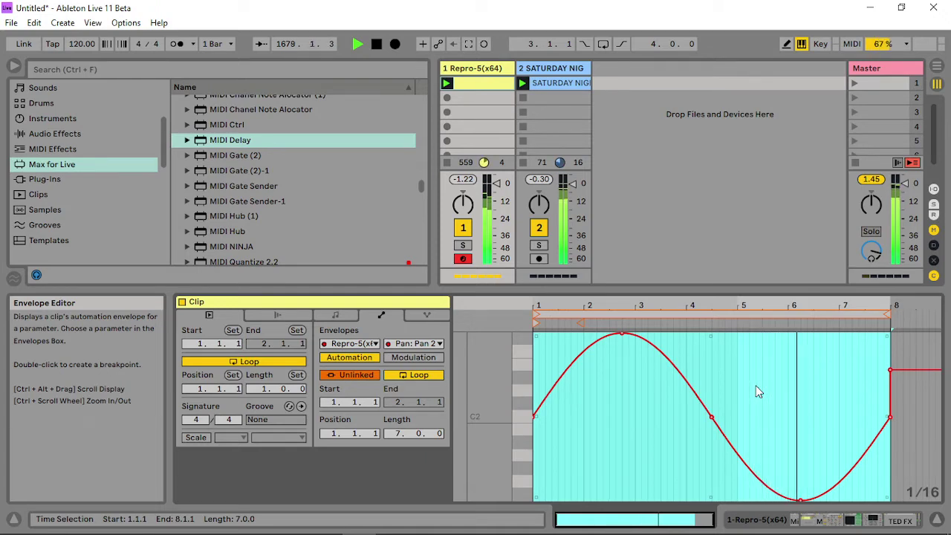
{"action": "left_click", "coordinate": [916, 405]}
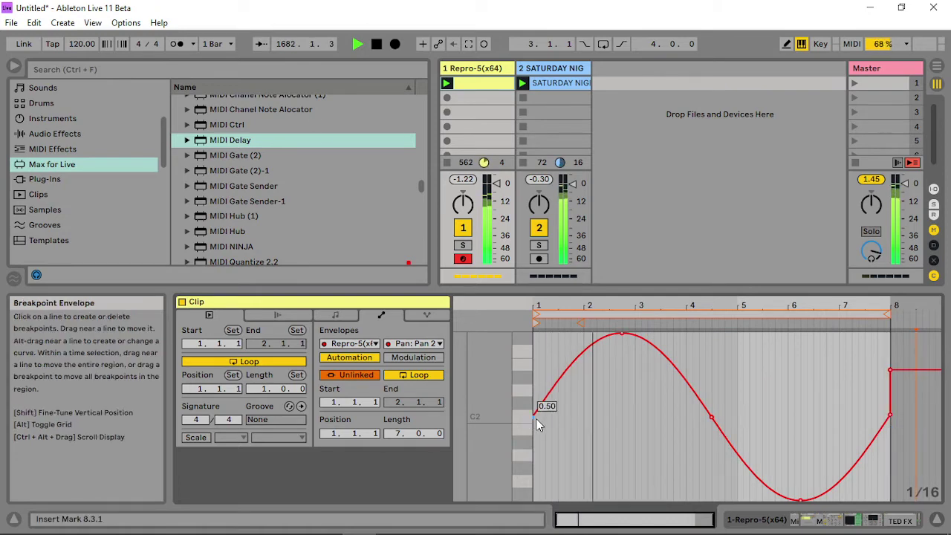
{"action": "left_click_drag", "start_coordinate": [533, 418], "coordinate": [533, 494]}
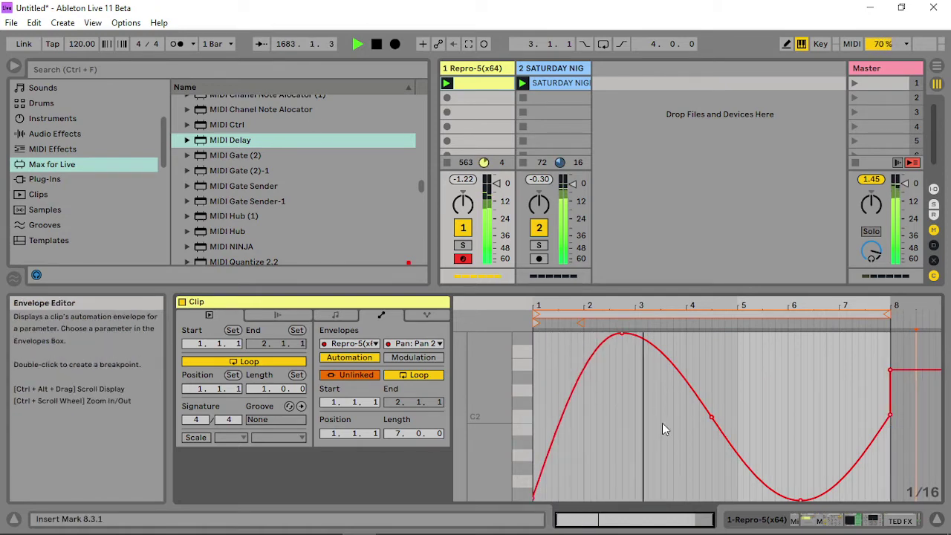
Sync the TED FX main oscillator to Live's transport and set its rate to 1/8
{"action": "key", "text": "shift+Tab"}
{"action": "key", "text": "ctrl+alt+i"}
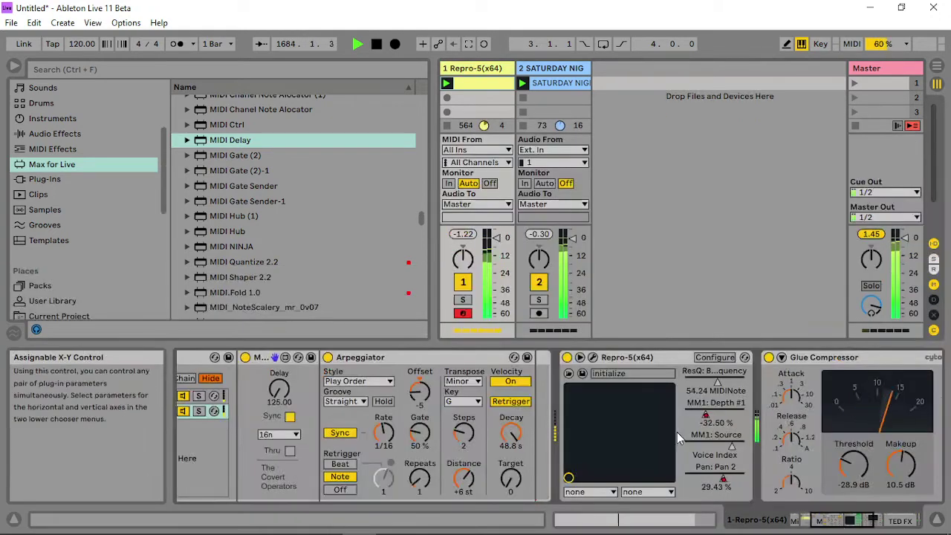
{"action": "left_click_drag", "start_coordinate": [858, 480], "coordinate": [897, 512]}
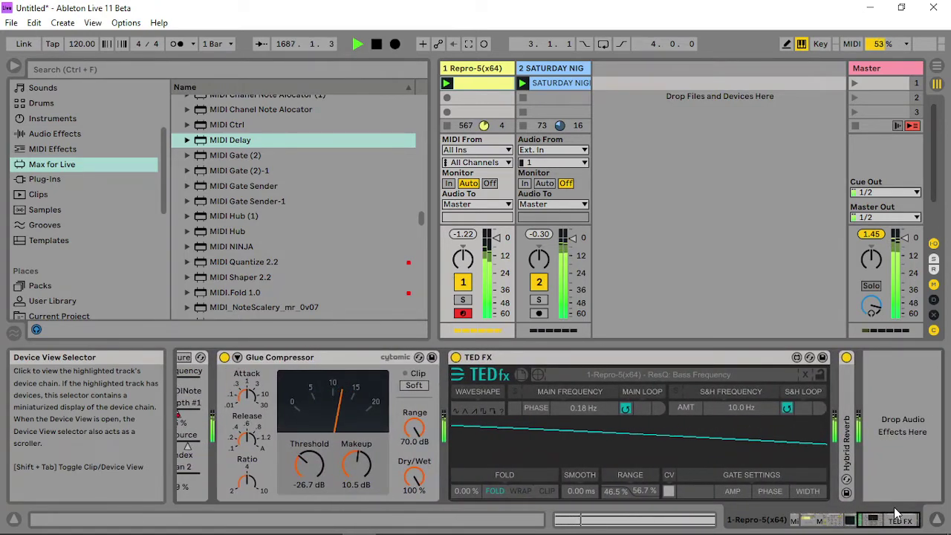
{"action": "left_click_drag", "start_coordinate": [594, 411], "coordinate": [583, 394]}
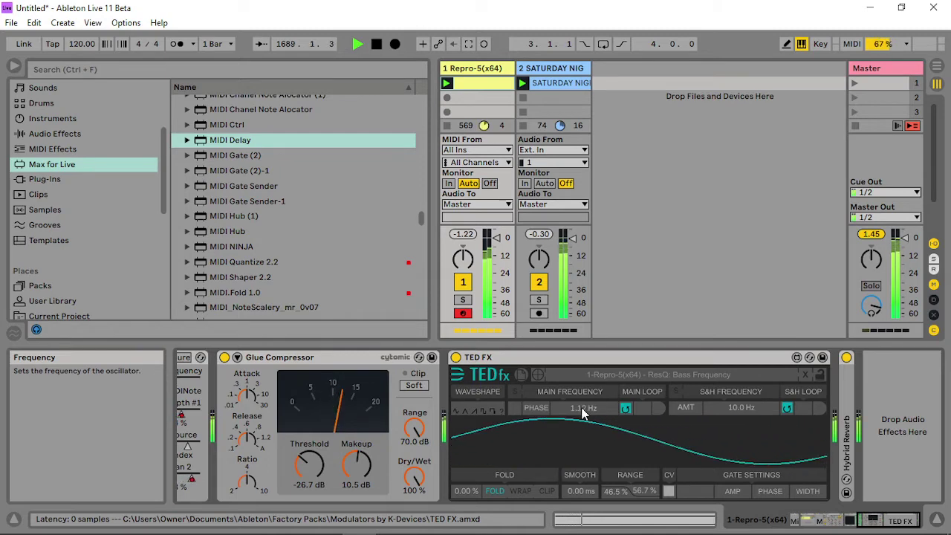
{"action": "left_click", "coordinate": [514, 391]}
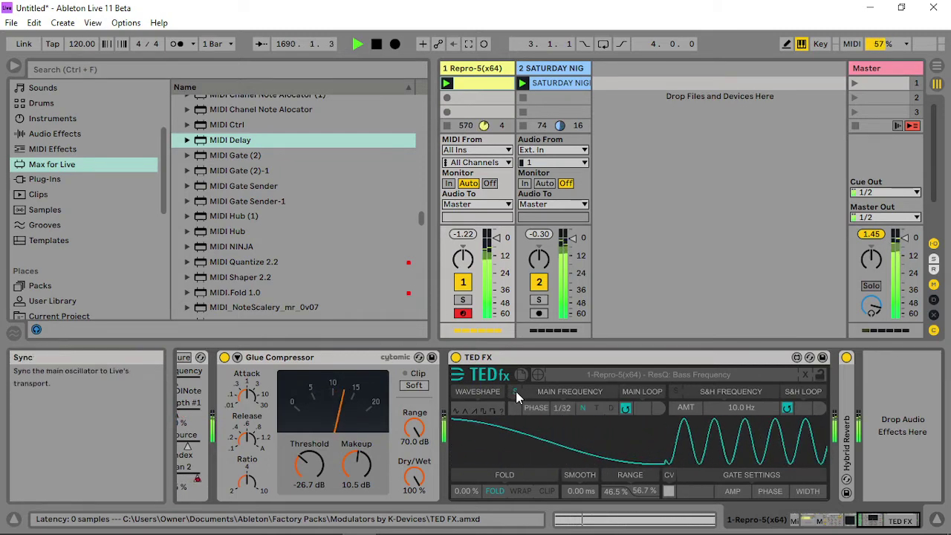
{"action": "left_click_drag", "start_coordinate": [563, 408], "coordinate": [563, 415]}
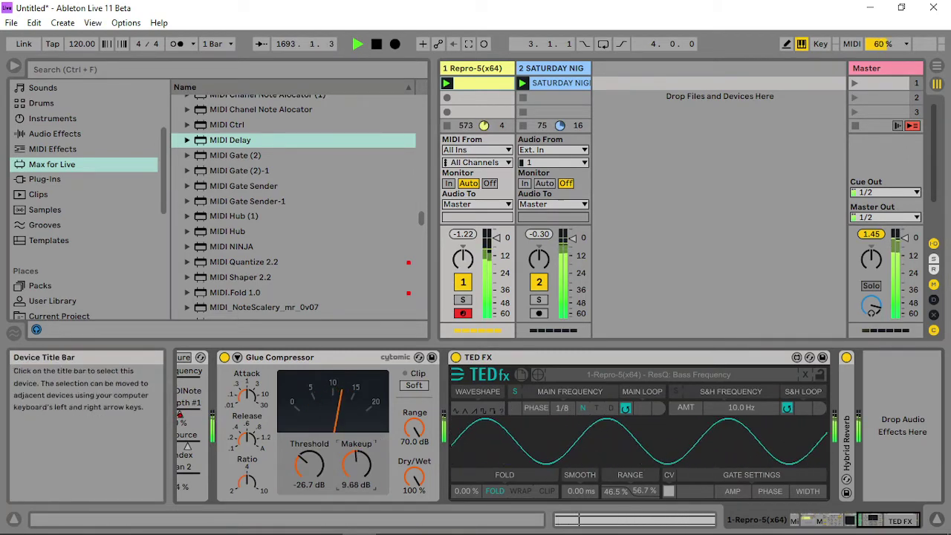
Return to the Arpeggiator in the device chain and set its Gate to 42%
{"action": "left_click", "coordinate": [877, 521]}
{"action": "left_click_drag", "start_coordinate": [876, 522], "coordinate": [834, 526]}
{"action": "left_click_drag", "start_coordinate": [541, 433], "coordinate": [541, 429]}
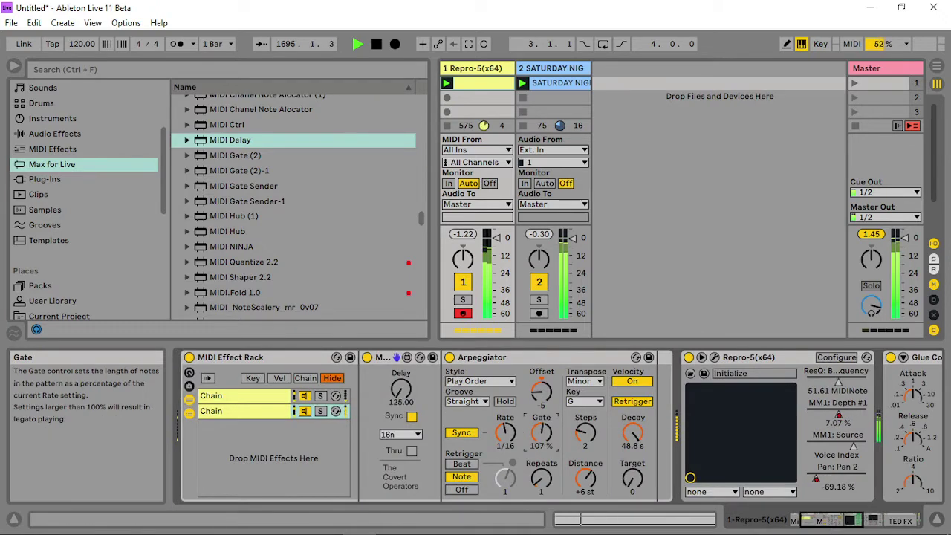
Show the clip automation for the Arpeggiator's Gate, unlink its envelope and set the envelope loop length to 16 bars
{"action": "right_click", "coordinate": [542, 435]}
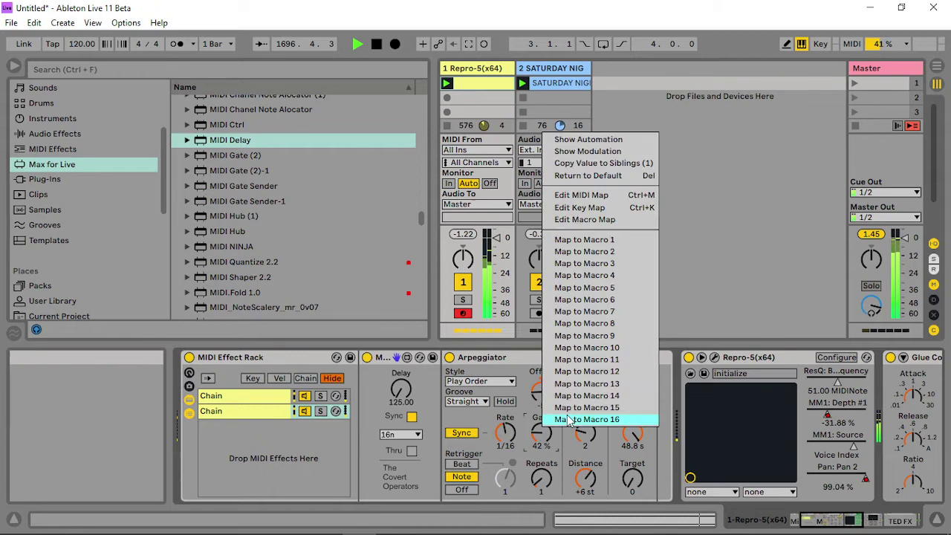
{"action": "left_click", "coordinate": [610, 140]}
{"action": "left_click", "coordinate": [349, 374]}
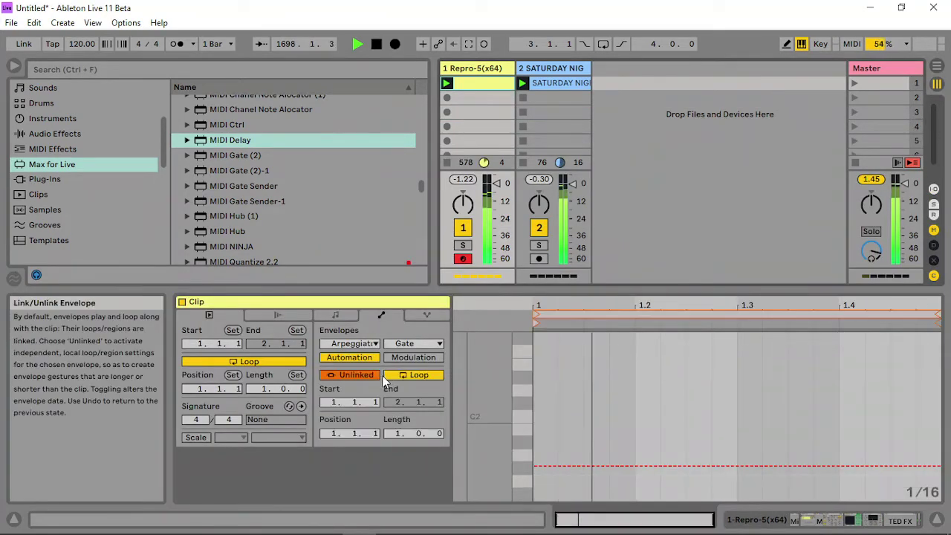
{"action": "left_click_drag", "start_coordinate": [404, 437], "coordinate": [405, 375]}
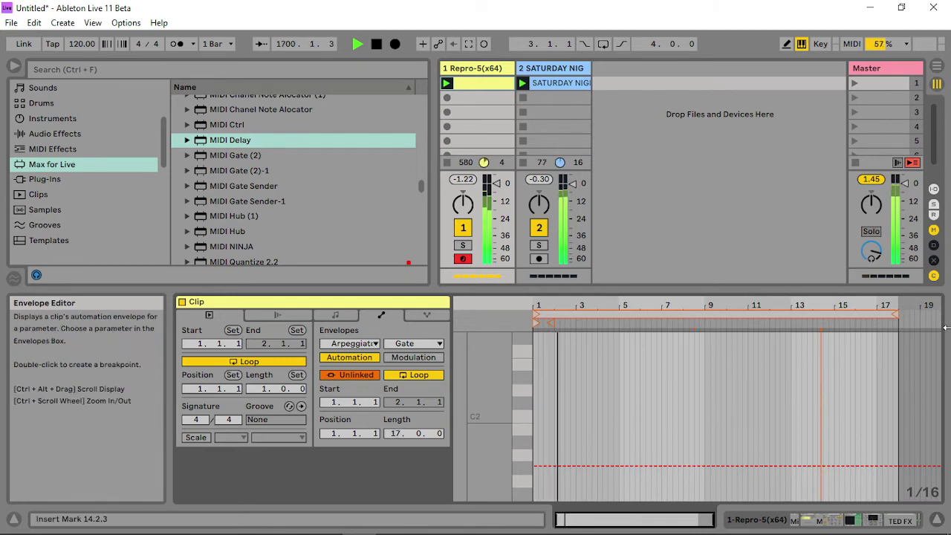
{"action": "mouse_move", "coordinate": [896, 315]}
{"action": "left_mouse_down"}
{"action": "mouse_move", "coordinate": [858, 323]}
{"action": "mouse_move", "coordinate": [870, 316]}
{"action": "left_mouse_up"}
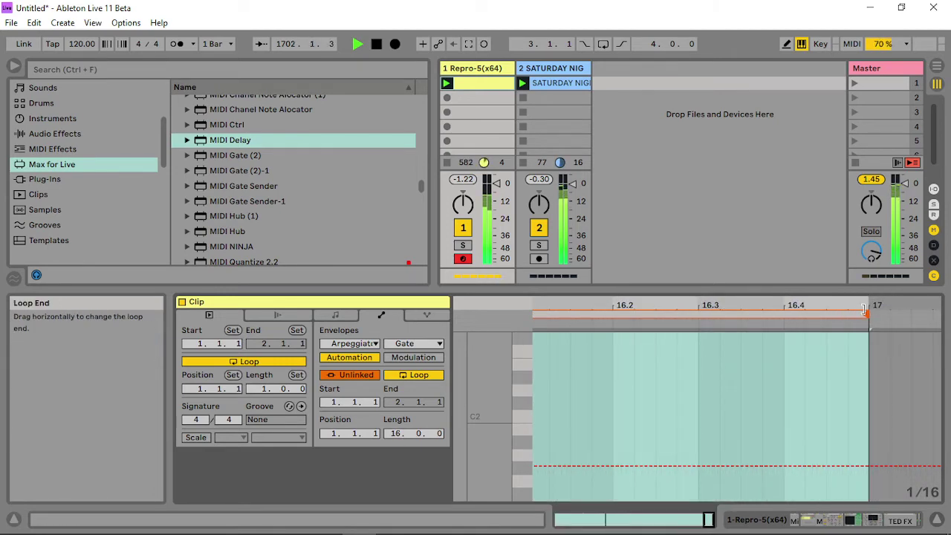
Shape the Gate envelope to hold 42% until about bar 15 and then ramp up steeply to bar 17
{"action": "left_click", "coordinate": [702, 467]}
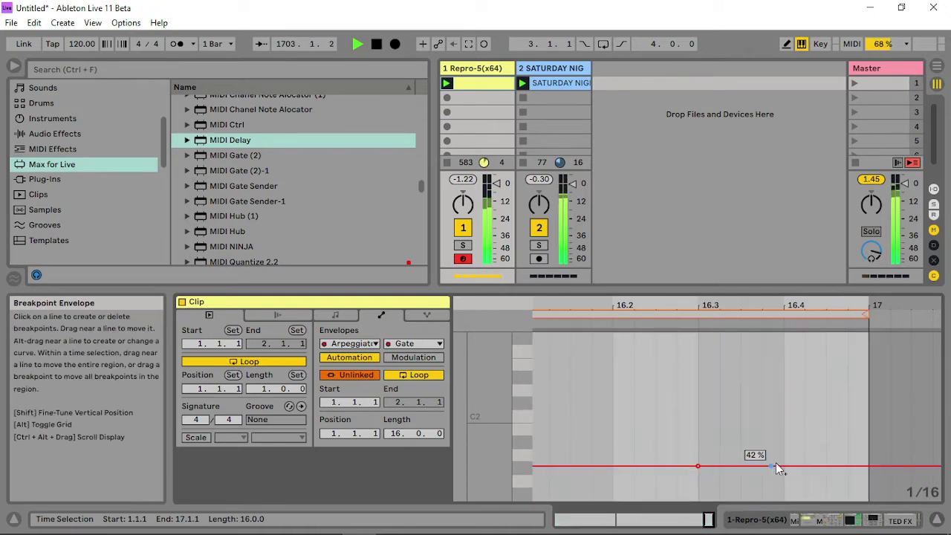
{"action": "left_click_drag", "start_coordinate": [776, 467], "coordinate": [825, 366]}
{"action": "left_click_drag", "start_coordinate": [929, 317], "coordinate": [932, 304]}
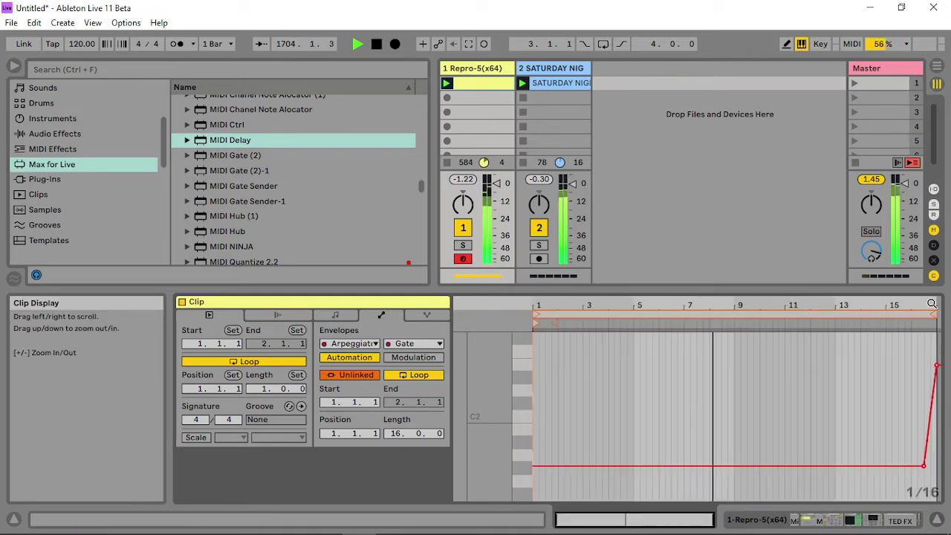
{"action": "left_click", "coordinate": [865, 438]}
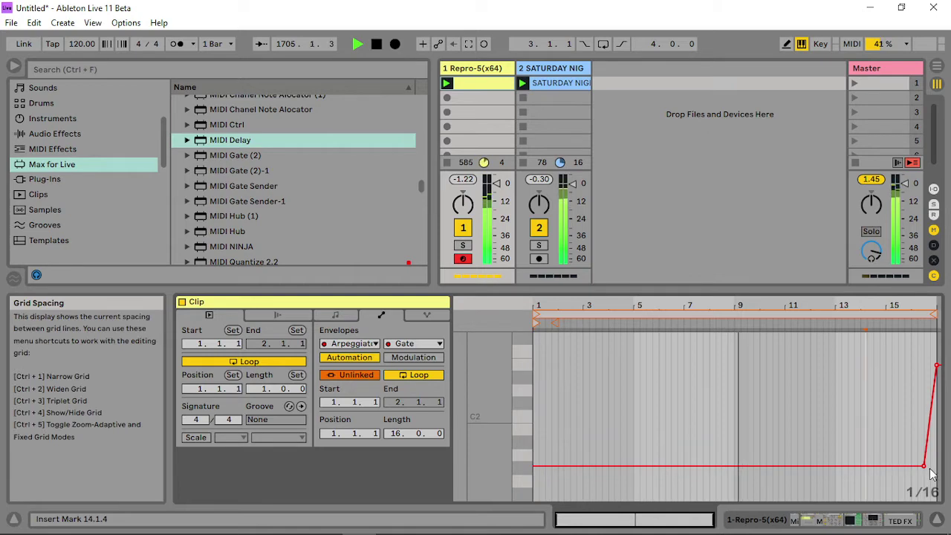
{"action": "left_click_drag", "start_coordinate": [924, 466], "coordinate": [883, 467]}
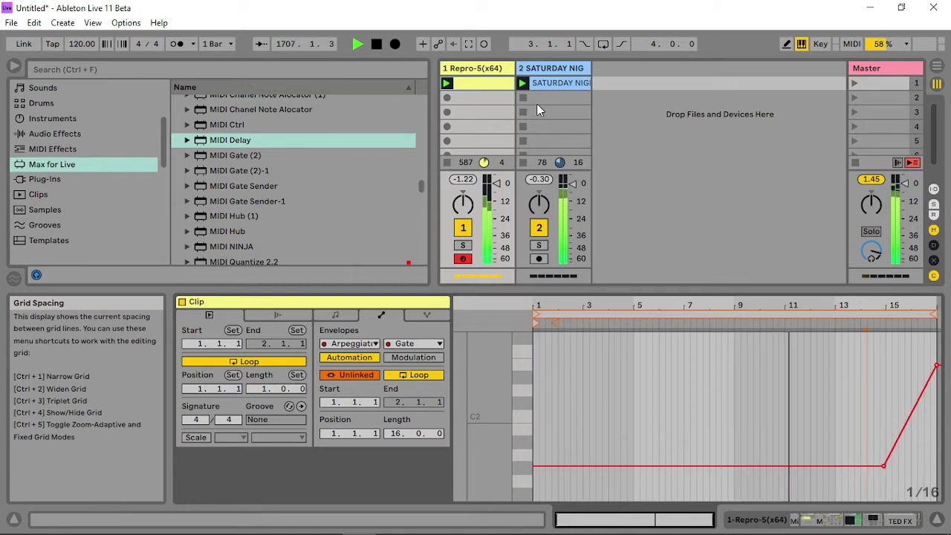
Check the track's devices, return to the clip's Gate envelope and bend its final ramp into a slow-starting, accelerating curve
{"action": "double_click", "coordinate": [490, 69]}
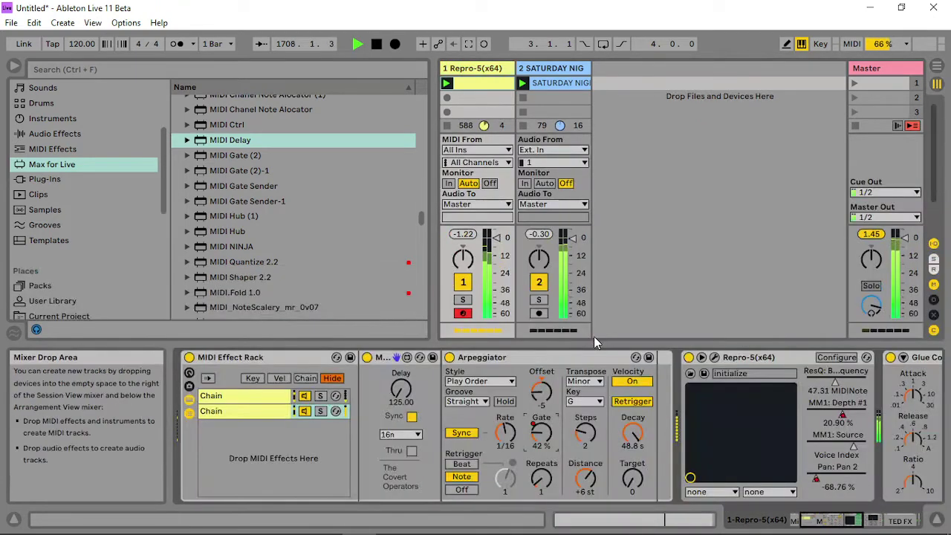
{"action": "left_click", "coordinate": [486, 80]}
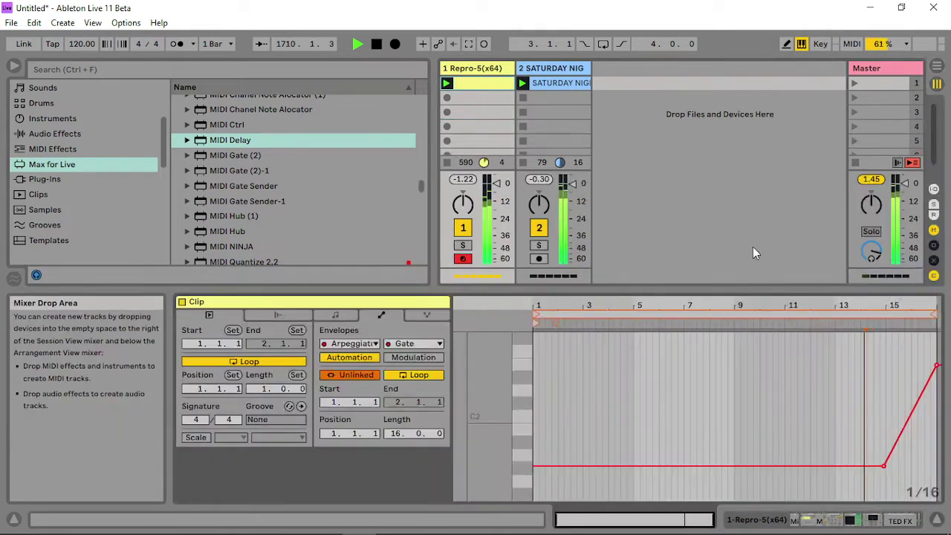
{"action": "left_click_drag", "start_coordinate": [911, 433], "coordinate": [909, 467]}
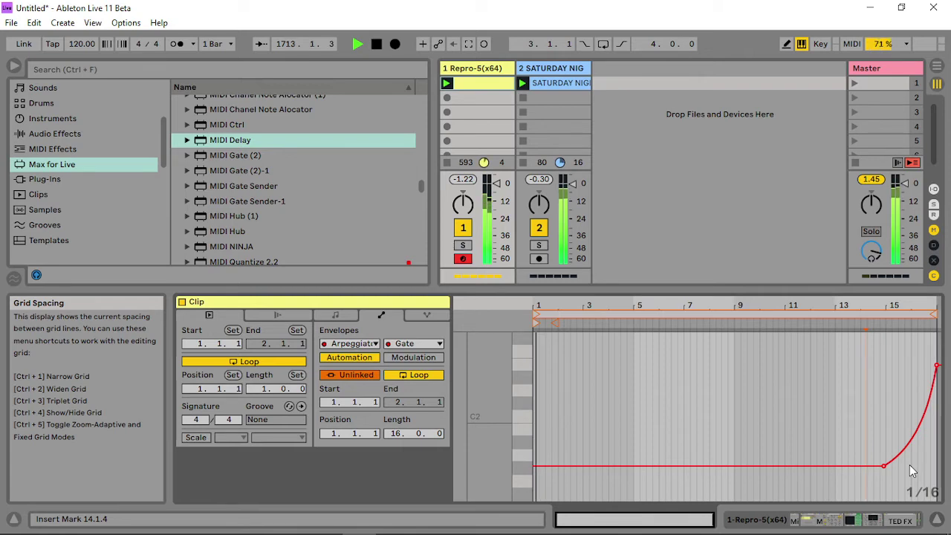
Return to the track's devices and display the Arpeggiator in the first chain of the MIDI Effect Rack
{"action": "double_click", "coordinate": [466, 68]}
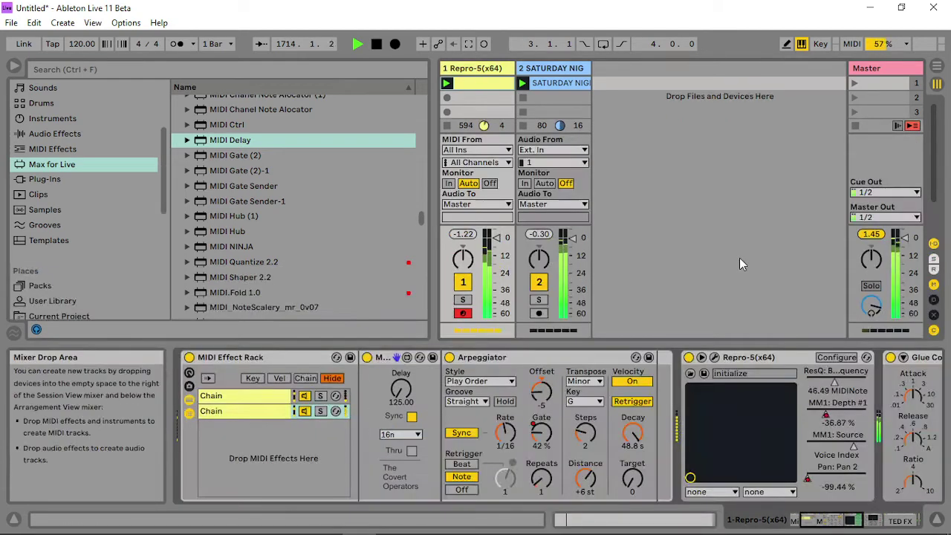
{"action": "left_click", "coordinate": [245, 395]}
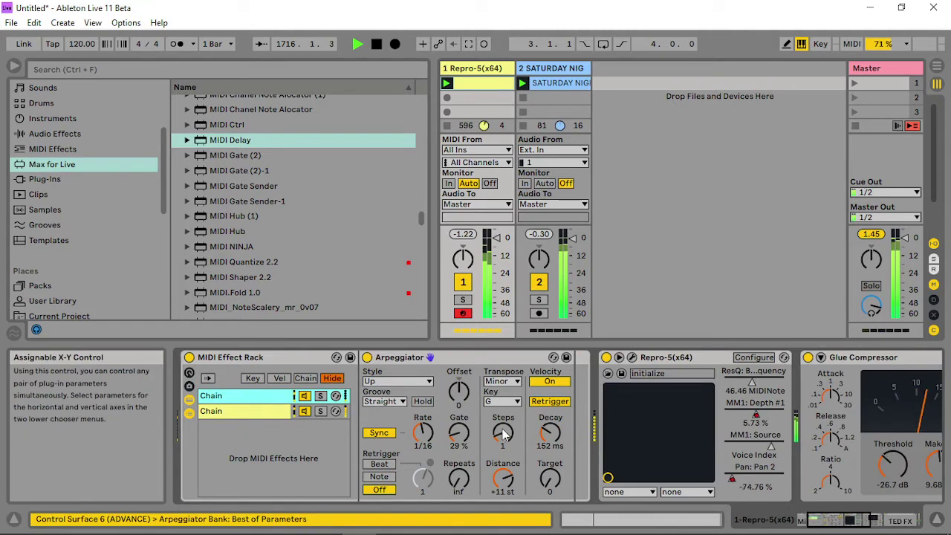
Show the clip automation for the Arpeggiator's Synced Rate and enable Draw Mode
{"action": "right_click", "coordinate": [423, 443]}
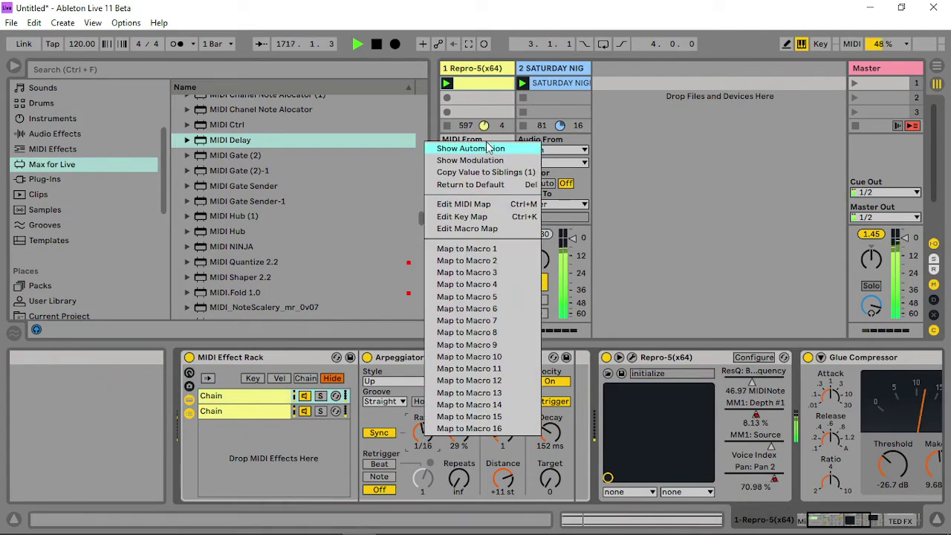
{"action": "left_click", "coordinate": [446, 149]}
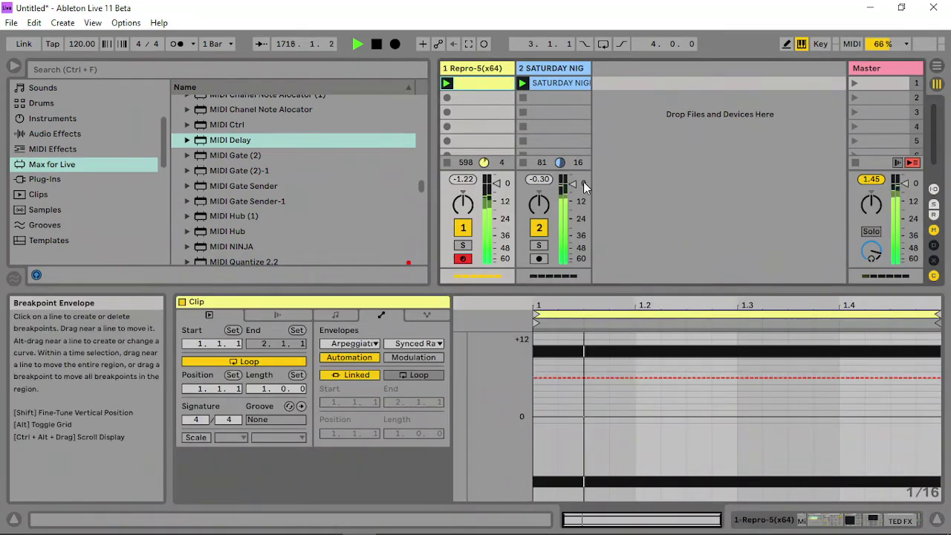
{"action": "left_click", "coordinate": [786, 45]}
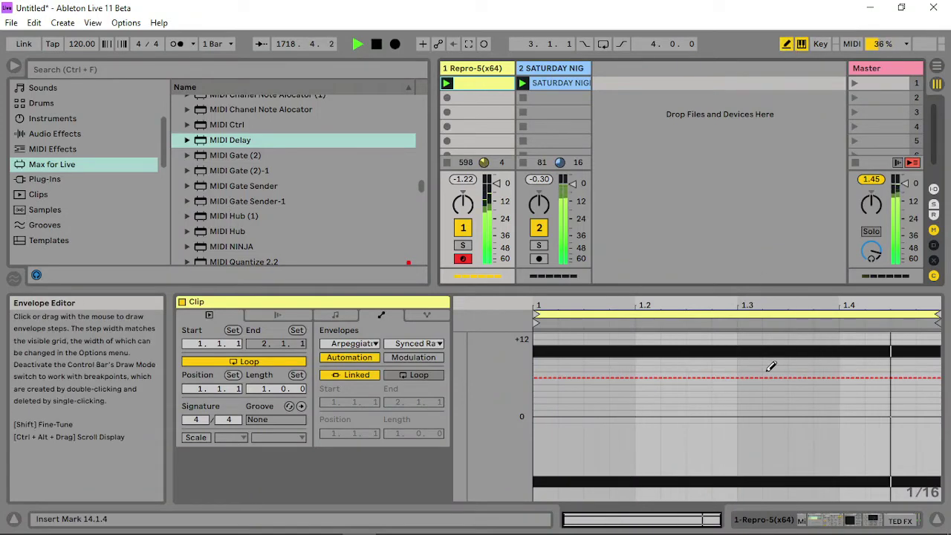
Try drawing a raised Synced Rate section from beat 1.2 in the linked one-bar envelope
{"action": "left_click", "coordinate": [650, 384]}
{"action": "mouse_move", "coordinate": [653, 382]}
{"action": "left_mouse_down"}
{"action": "mouse_move", "coordinate": [692, 390]}
{"action": "mouse_move", "coordinate": [651, 372]}
{"action": "mouse_move", "coordinate": [654, 350]}
{"action": "mouse_move", "coordinate": [699, 345]}
{"action": "left_mouse_up"}
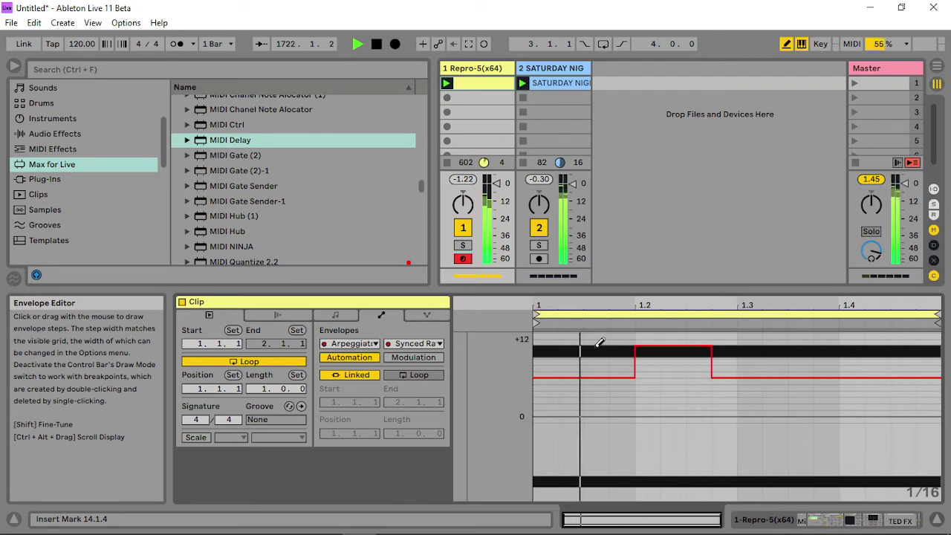
{"action": "mouse_move", "coordinate": [646, 362]}
{"action": "left_mouse_down"}
{"action": "mouse_move", "coordinate": [654, 382]}
{"action": "mouse_move", "coordinate": [695, 371]}
{"action": "mouse_move", "coordinate": [650, 371]}
{"action": "mouse_move", "coordinate": [690, 373]}
{"action": "mouse_move", "coordinate": [660, 365]}
{"action": "left_mouse_up"}
Unlink the Synced Rate envelope from the clip and set its loop length to 2 bars
{"action": "left_click", "coordinate": [349, 374]}
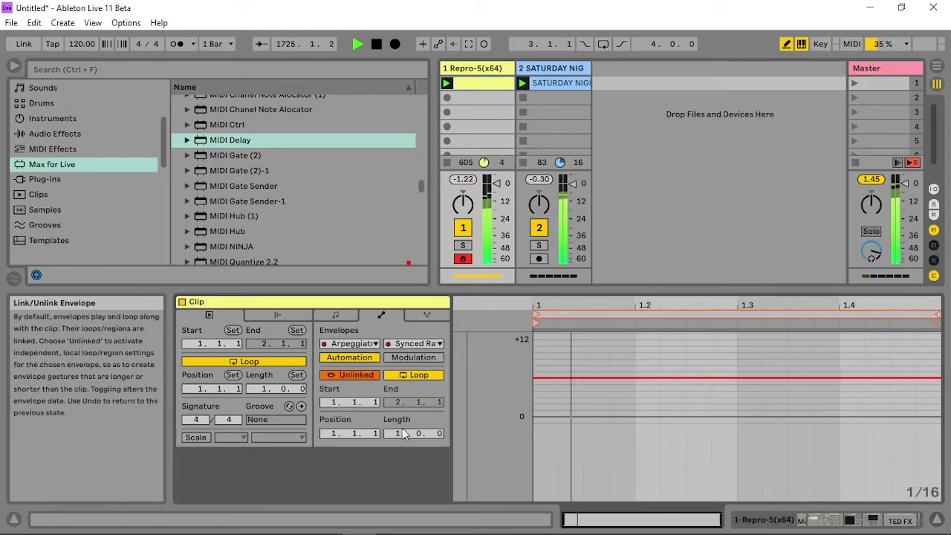
{"action": "key", "text": "Up"}
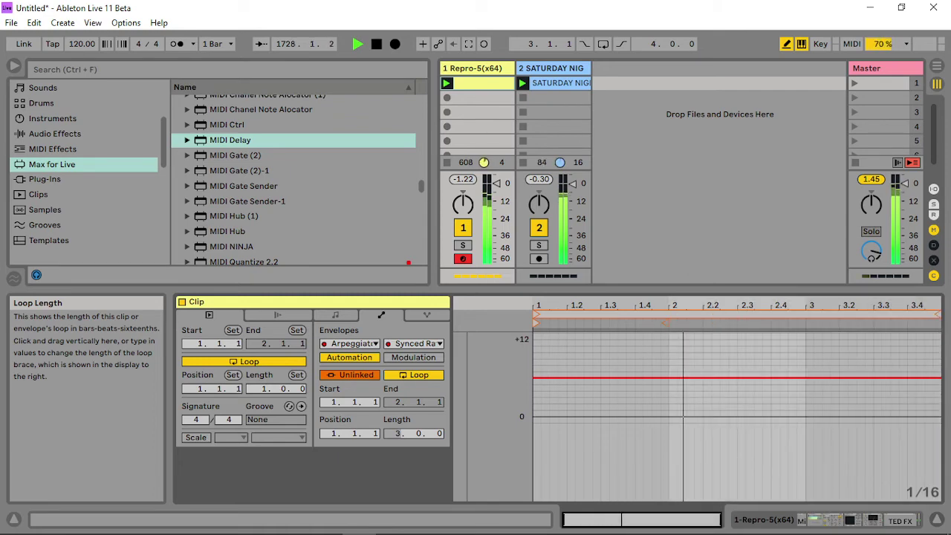
{"action": "key", "text": "Down"}
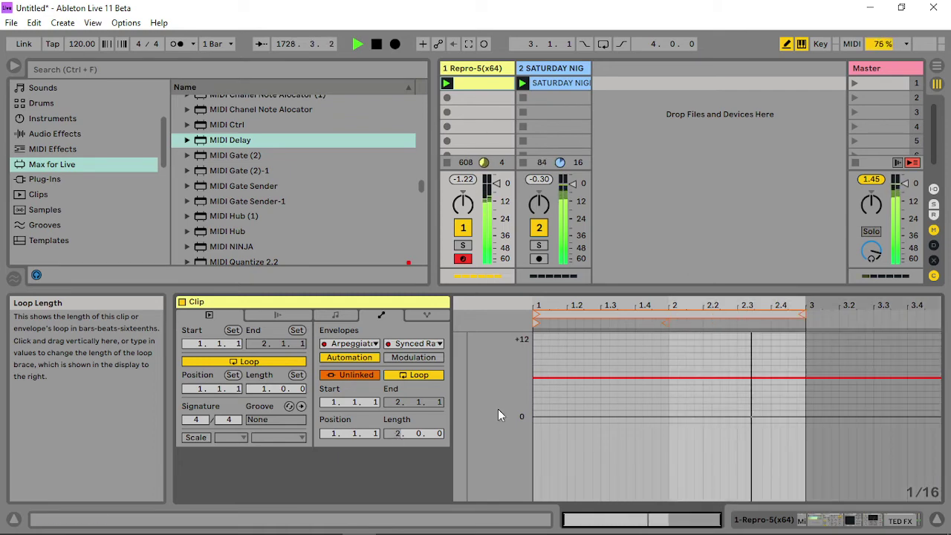
Draw a raised Synced Rate step across the first beat of bar 2, four grid levels above the rest of the envelope
{"action": "left_click", "coordinate": [674, 372]}
{"action": "left_click", "coordinate": [679, 377]}
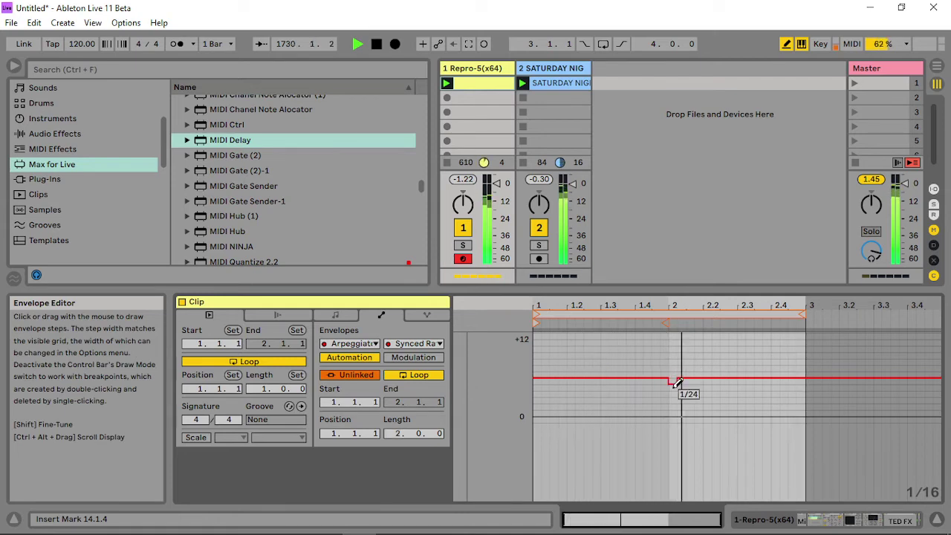
{"action": "left_click", "coordinate": [687, 358]}
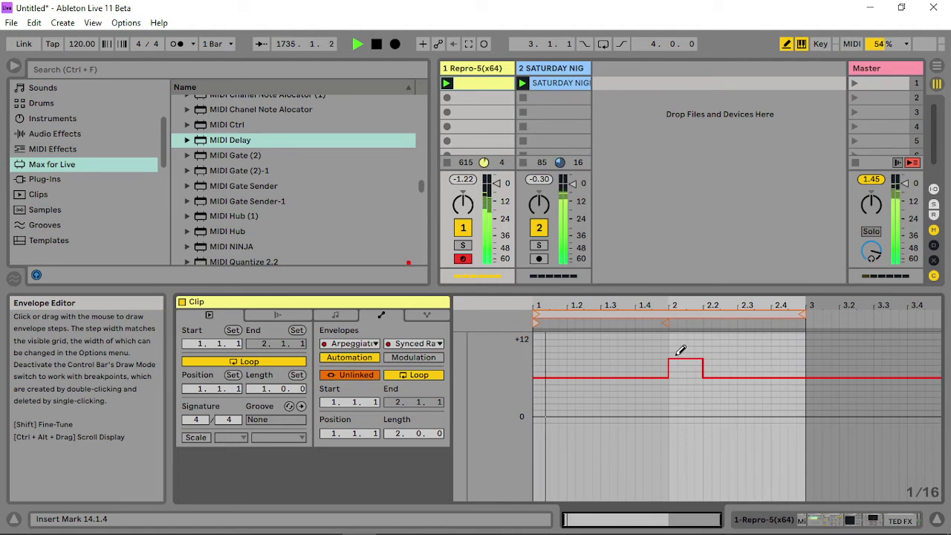
{"action": "left_click", "coordinate": [681, 353]}
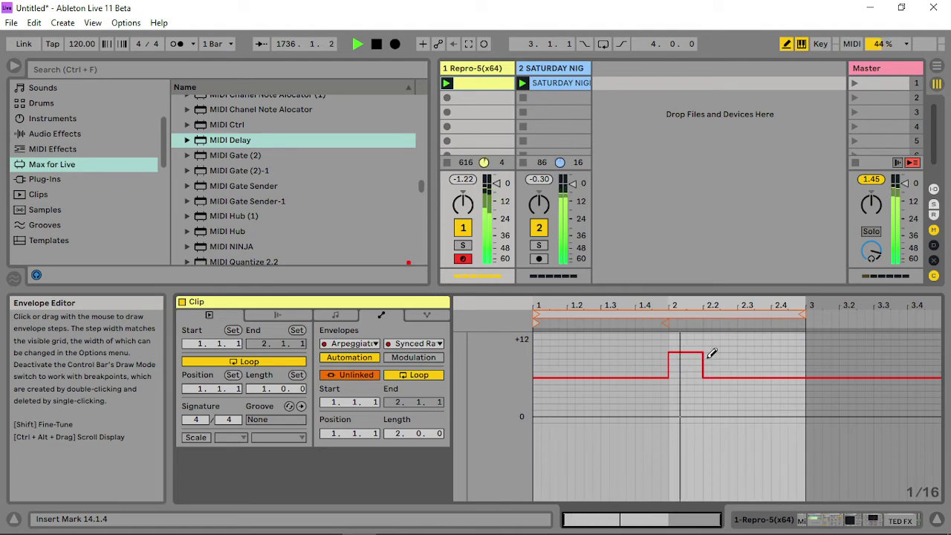
In the track's devices, set the Arpeggiator to 2 Steps and 316 ms Decay, and the Glue Compressor's Threshold to -22.5 dB
{"action": "double_click", "coordinate": [468, 72]}
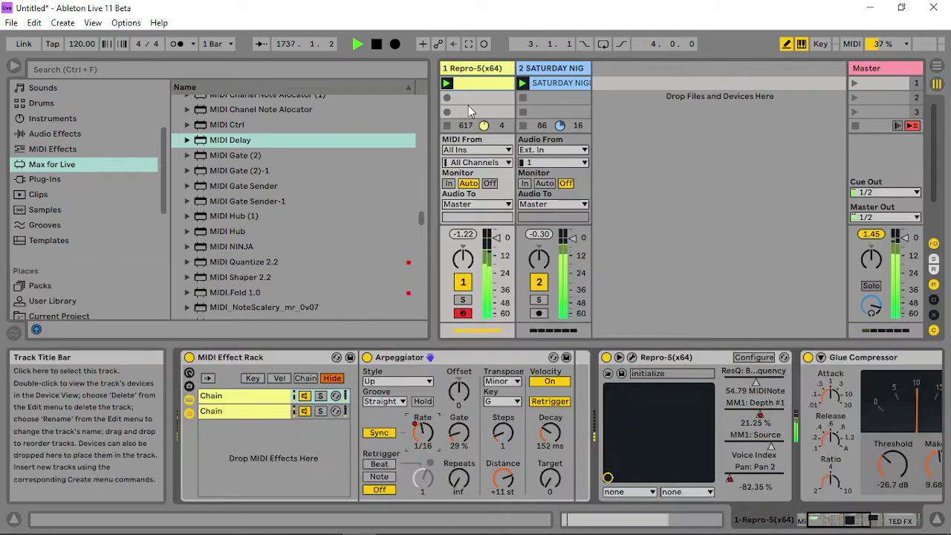
{"action": "left_click_drag", "start_coordinate": [550, 432], "coordinate": [549, 422]}
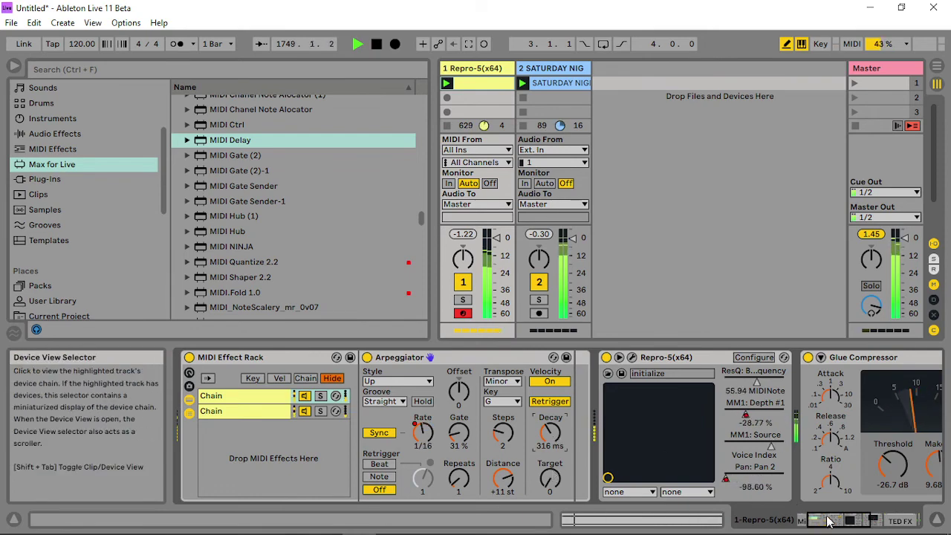
{"action": "left_click_drag", "start_coordinate": [838, 517], "coordinate": [875, 513]}
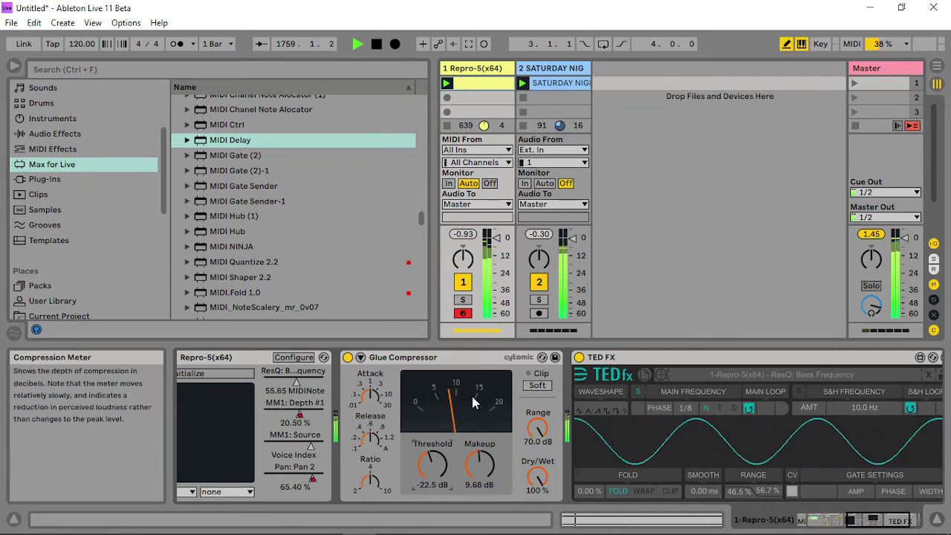
{"action": "mouse_move", "coordinate": [476, 531]}
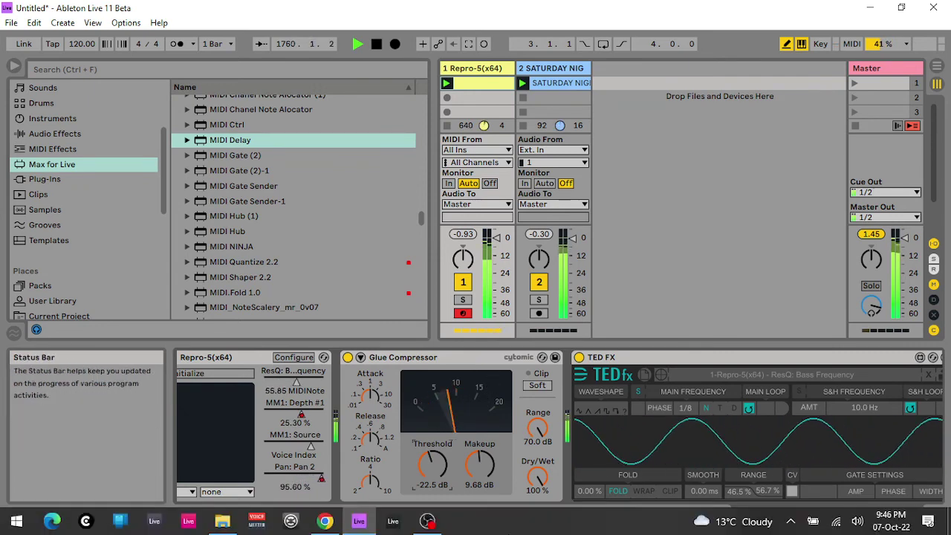
{"action": "left_click", "coordinate": [427, 521]}
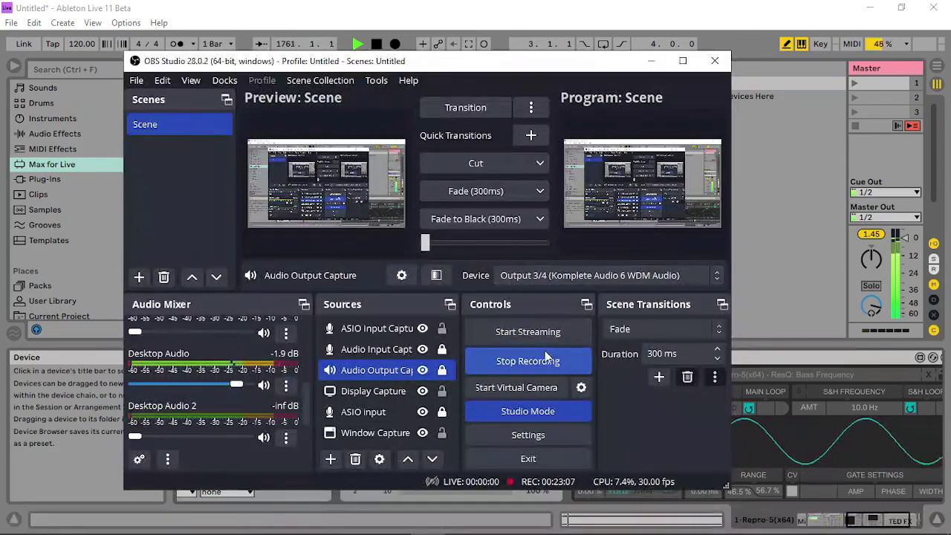